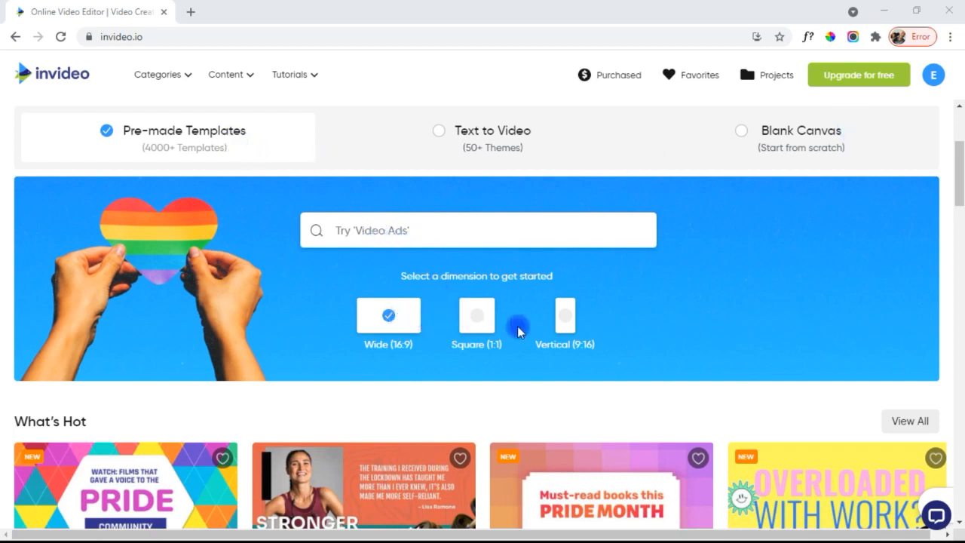
- Scroll the template categories and open the Superfoods For Great Health template with its five scenes
{"action": "left_click_drag", "start_coordinate": [963, 185], "coordinate": [960, 374]}
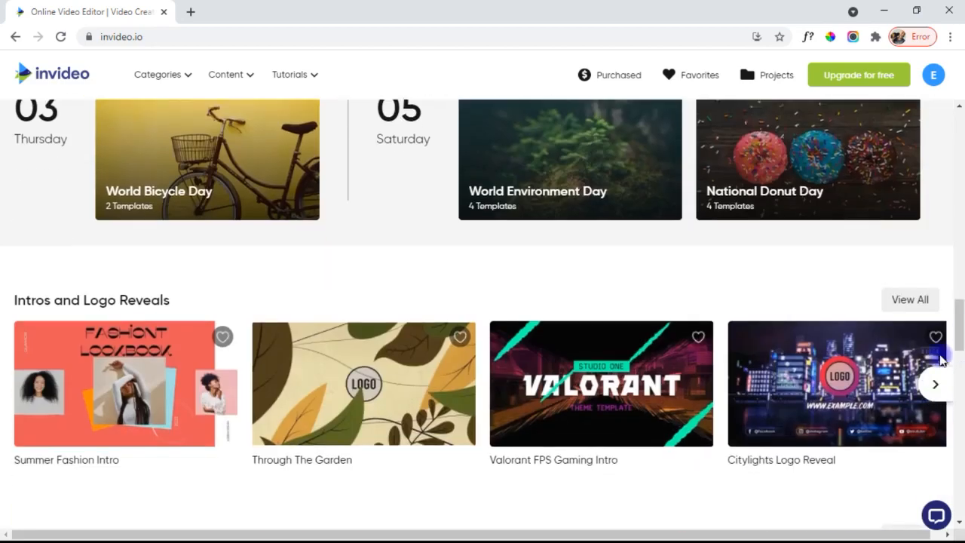
{"action": "left_click_drag", "start_coordinate": [961, 331], "coordinate": [960, 449]}
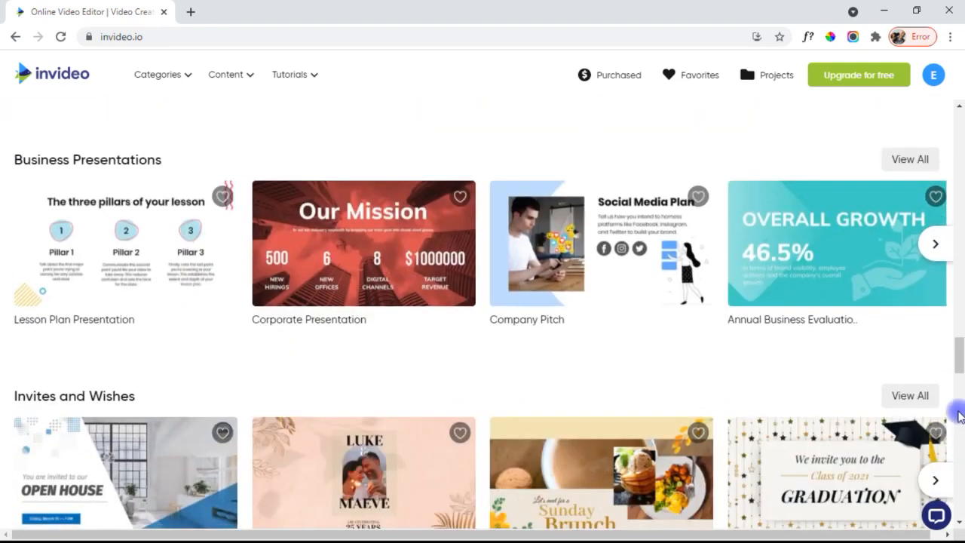
{"action": "left_click_drag", "start_coordinate": [962, 372], "coordinate": [962, 421]}
{"action": "left_click_drag", "start_coordinate": [961, 371], "coordinate": [961, 370]}
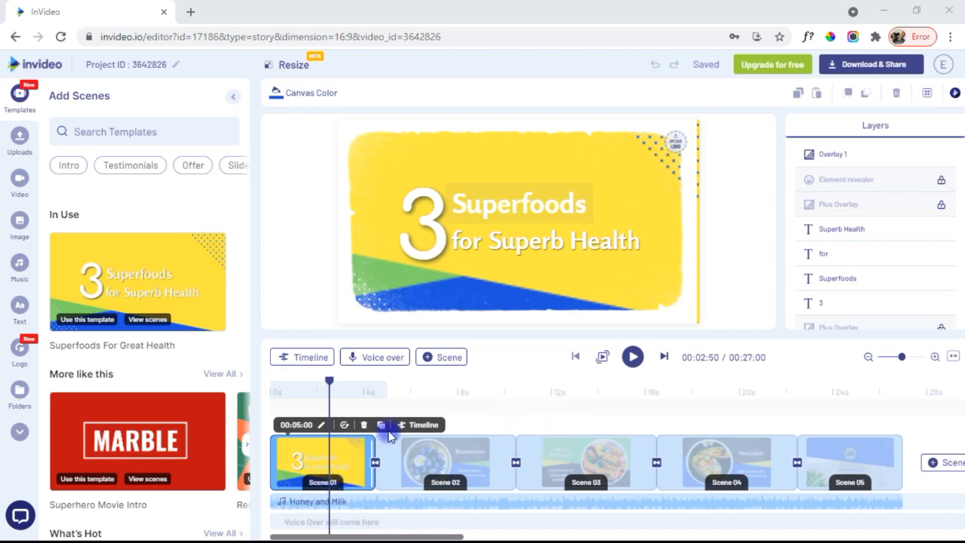
- Trim Scene 01's blank time down to 5 seconds and show that scene's layer timeline
{"action": "left_click", "coordinate": [304, 427]}
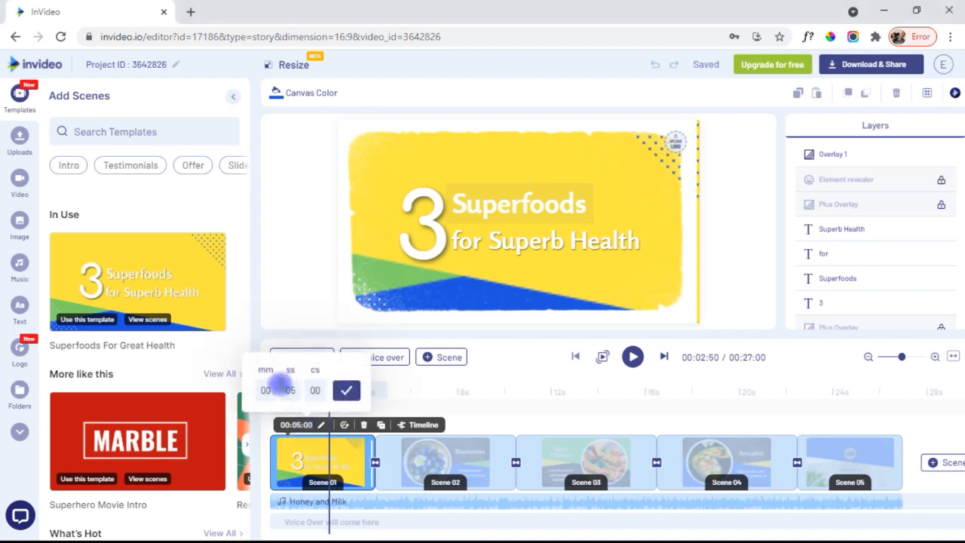
{"action": "left_click", "coordinate": [479, 413]}
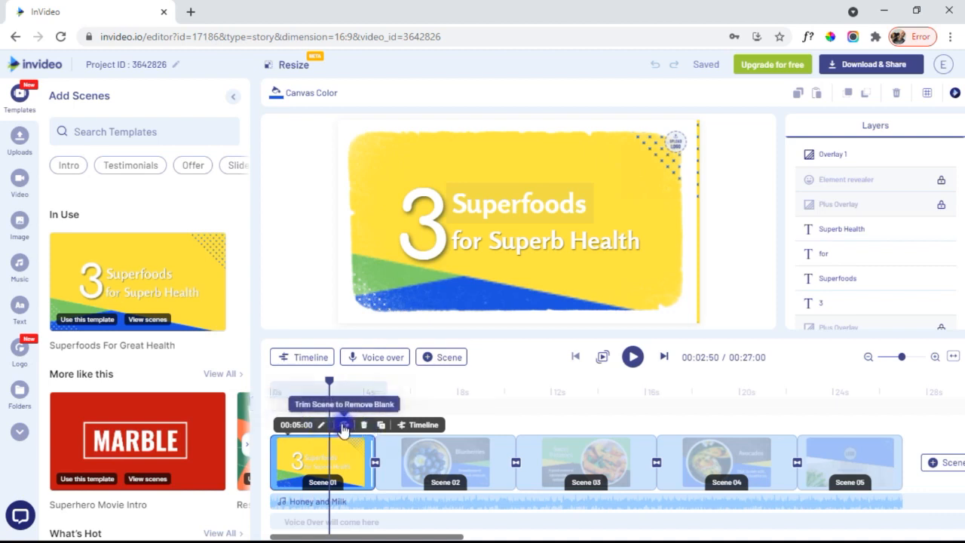
{"action": "left_click", "coordinate": [344, 427]}
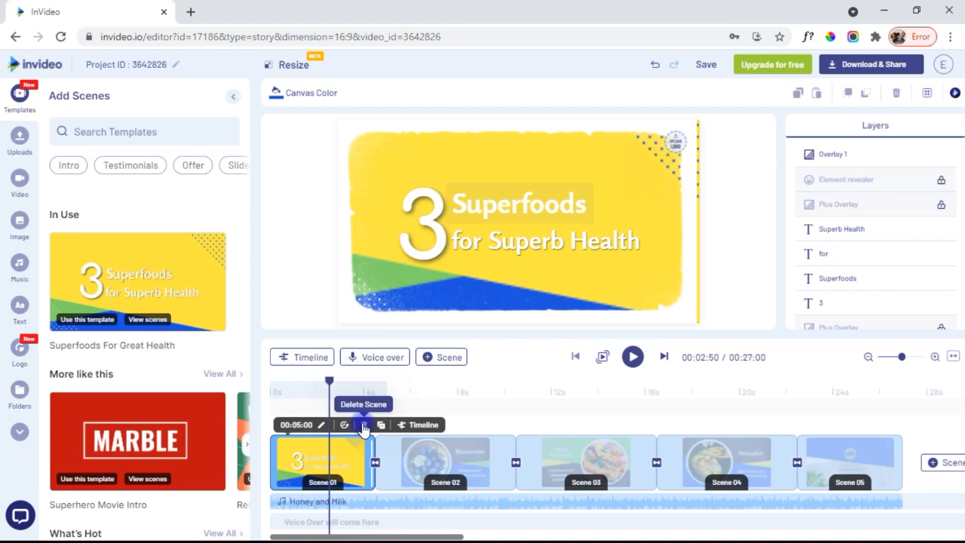
{"action": "left_click", "coordinate": [416, 425]}
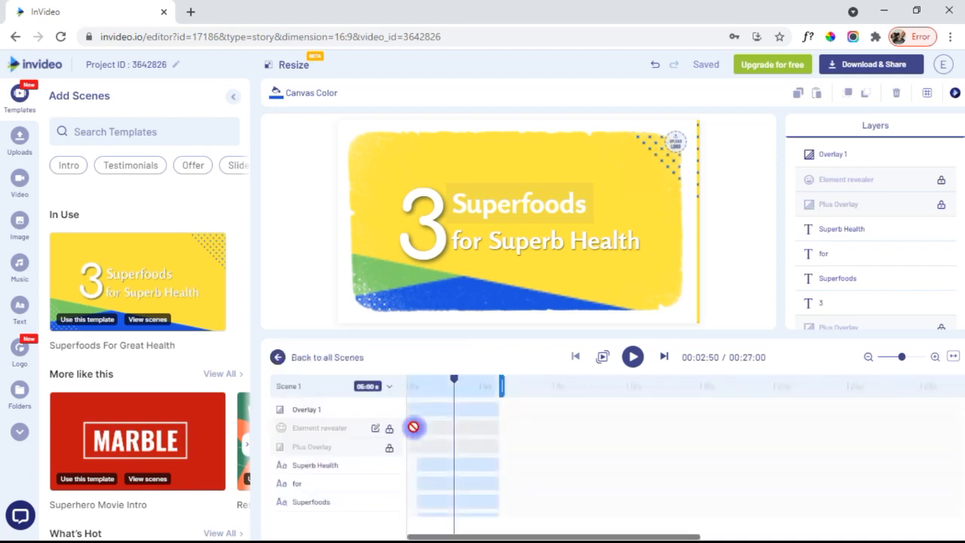
- Lengthen the Superb Health text clip, delay its start, and move the Superfoods layer above Overlay 1
{"action": "left_click", "coordinate": [497, 409]}
{"action": "mouse_move", "coordinate": [472, 406]}
{"action": "left_mouse_down"}
{"action": "mouse_move", "coordinate": [531, 409]}
{"action": "mouse_move", "coordinate": [462, 412]}
{"action": "left_mouse_up"}
{"action": "mouse_move", "coordinate": [458, 462]}
{"action": "left_mouse_down"}
{"action": "mouse_move", "coordinate": [530, 463]}
{"action": "mouse_move", "coordinate": [448, 471]}
{"action": "left_mouse_up"}
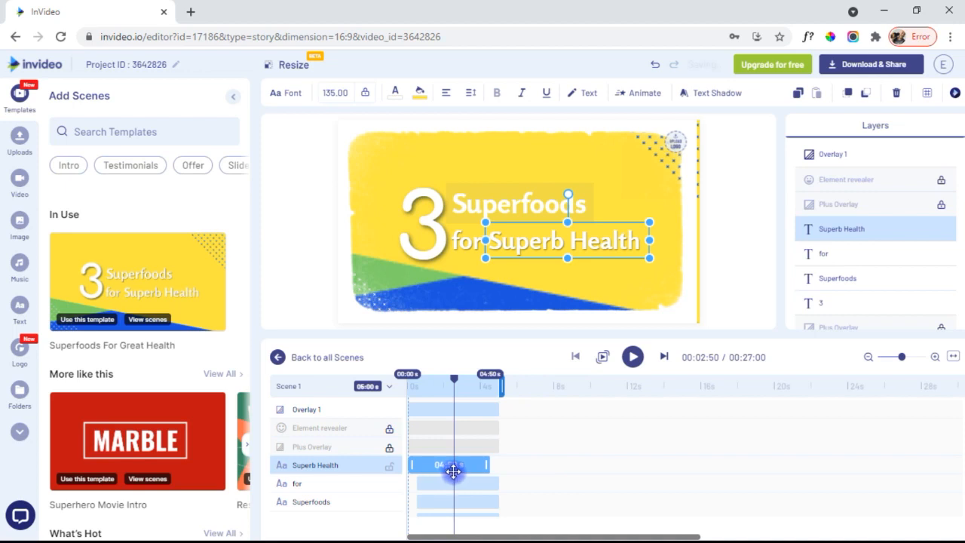
{"action": "left_click_drag", "start_coordinate": [502, 391], "coordinate": [498, 405]}
{"action": "mouse_move", "coordinate": [489, 466]}
{"action": "left_mouse_down"}
{"action": "mouse_move", "coordinate": [573, 463]}
{"action": "mouse_move", "coordinate": [500, 465]}
{"action": "left_mouse_up"}
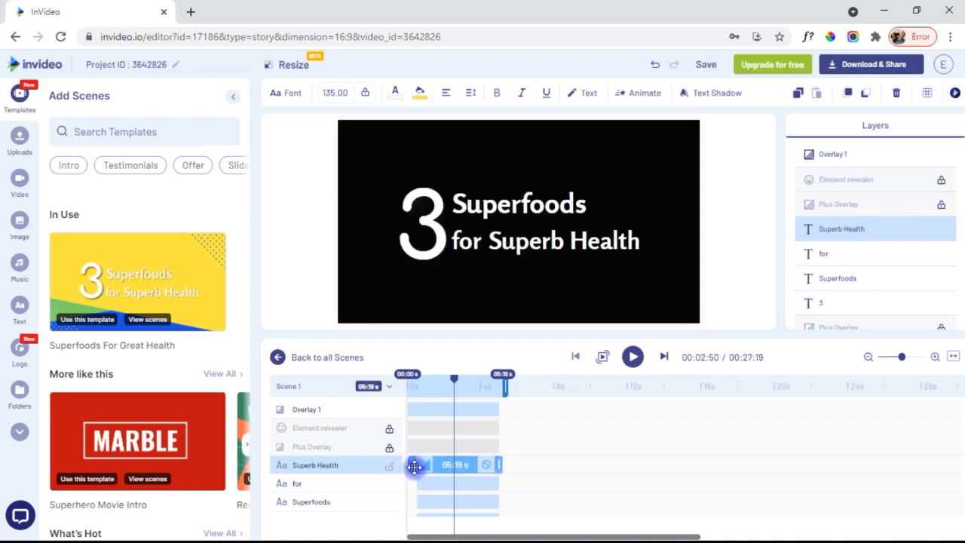
{"action": "mouse_move", "coordinate": [410, 463]}
{"action": "left_mouse_down"}
{"action": "mouse_move", "coordinate": [451, 464]}
{"action": "mouse_move", "coordinate": [414, 466]}
{"action": "left_mouse_up"}
{"action": "left_click_drag", "start_coordinate": [295, 500], "coordinate": [305, 411]}
- Return to all scenes and stretch Scene 01 to 00:05:24, making the video 00:27:24
{"action": "left_click", "coordinate": [331, 357]}
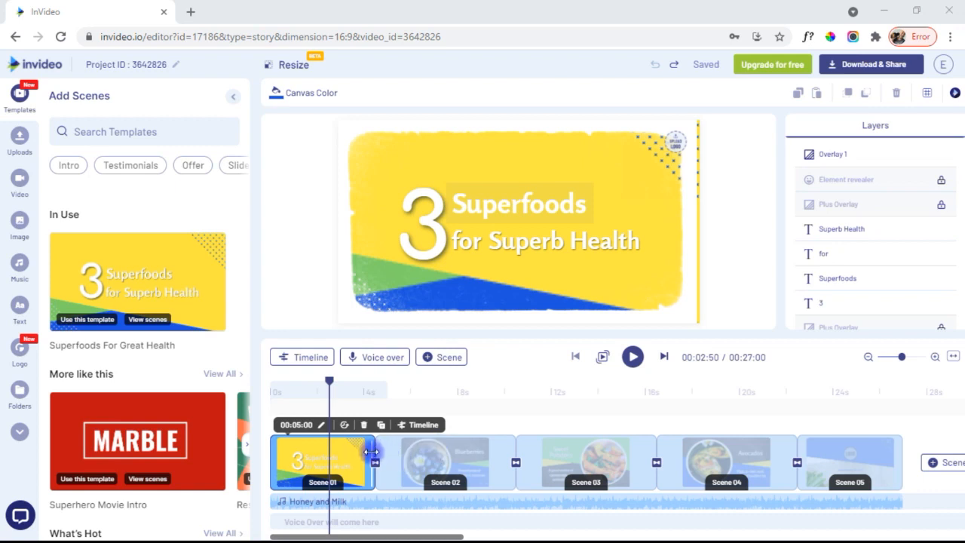
{"action": "mouse_move", "coordinate": [379, 460]}
{"action": "left_mouse_down"}
{"action": "mouse_move", "coordinate": [518, 461]}
{"action": "mouse_move", "coordinate": [409, 463]}
{"action": "mouse_move", "coordinate": [382, 474]}
{"action": "mouse_move", "coordinate": [393, 468]}
{"action": "mouse_move", "coordinate": [362, 463]}
{"action": "mouse_move", "coordinate": [381, 462]}
{"action": "mouse_move", "coordinate": [381, 444]}
{"action": "left_mouse_up"}
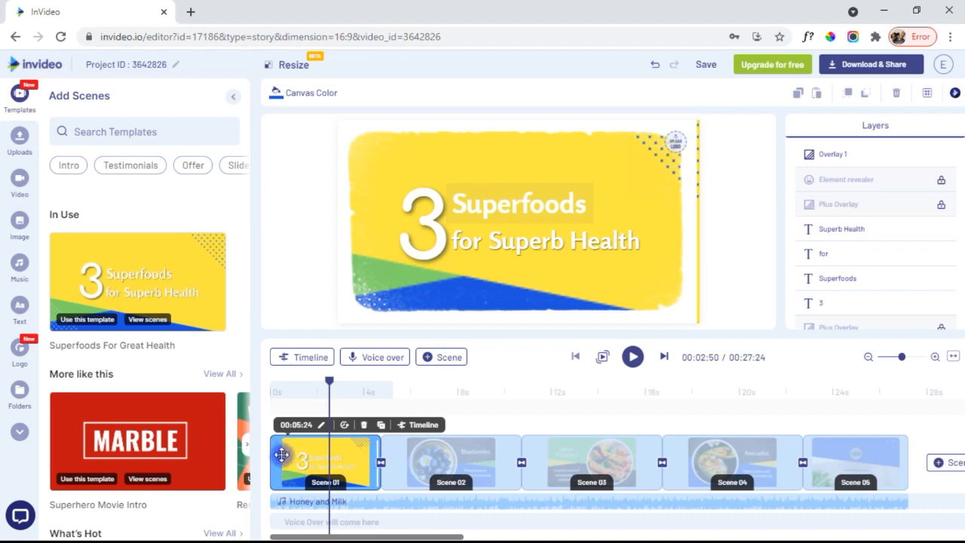
- Remove the transition after Scene 01 and select Scene 03, the Sweet Potatoes scene
{"action": "left_click", "coordinate": [381, 464]}
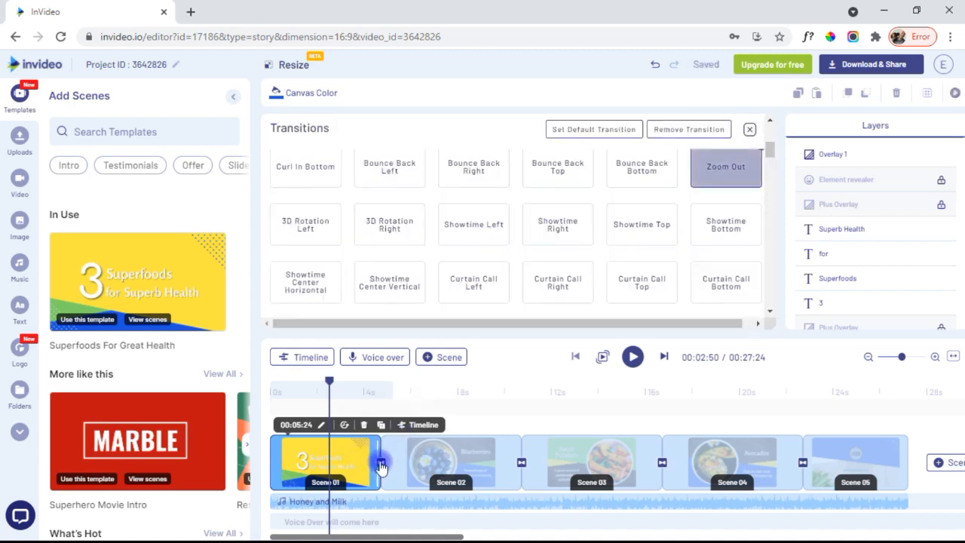
{"action": "left_click_drag", "start_coordinate": [770, 153], "coordinate": [762, 259]}
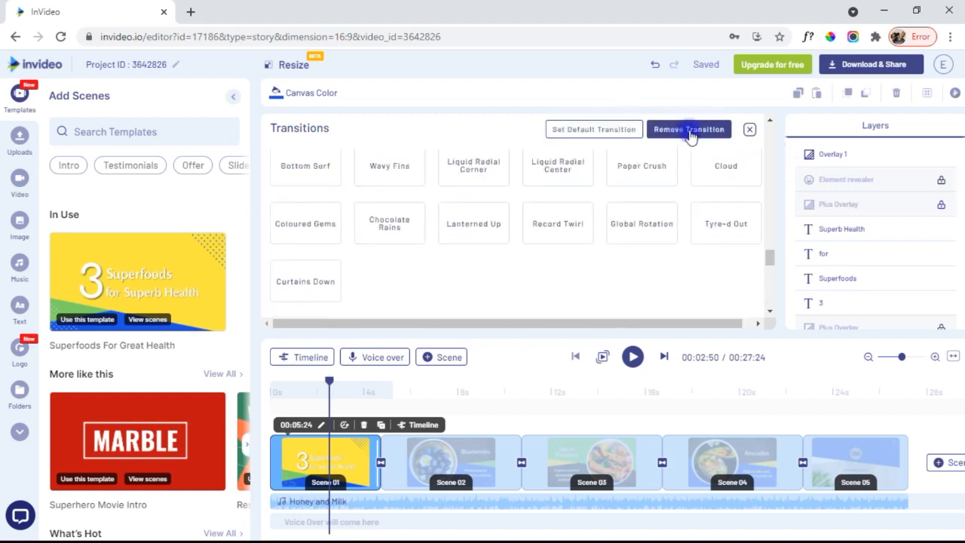
{"action": "left_click", "coordinate": [747, 130]}
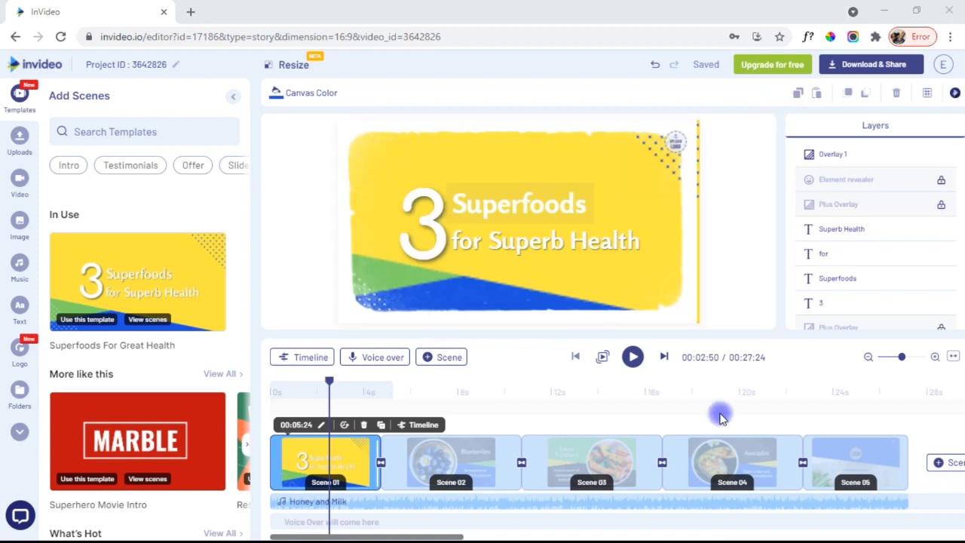
{"action": "left_click", "coordinate": [616, 462]}
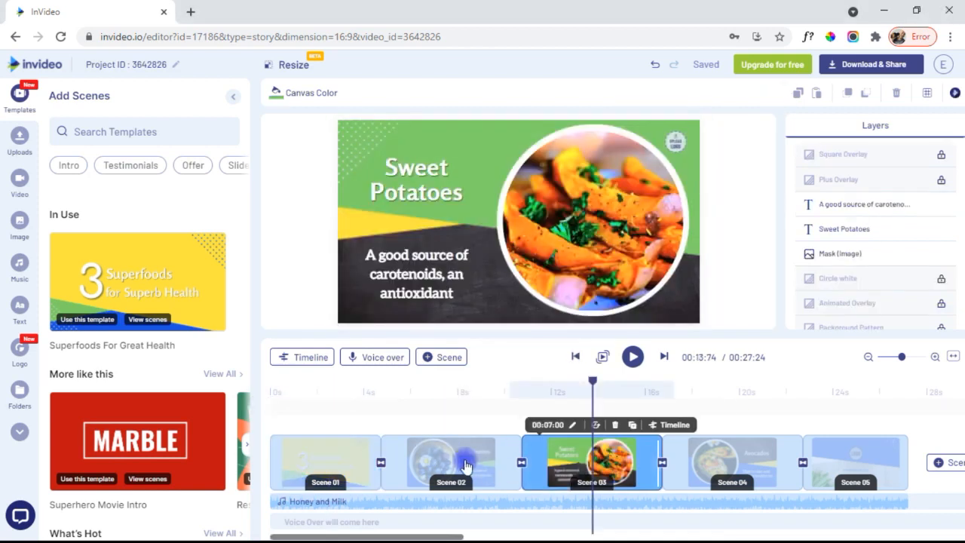
- Select the Blueberries scene, moving it ahead of the intro and then back to second place
{"action": "left_click", "coordinate": [451, 458]}
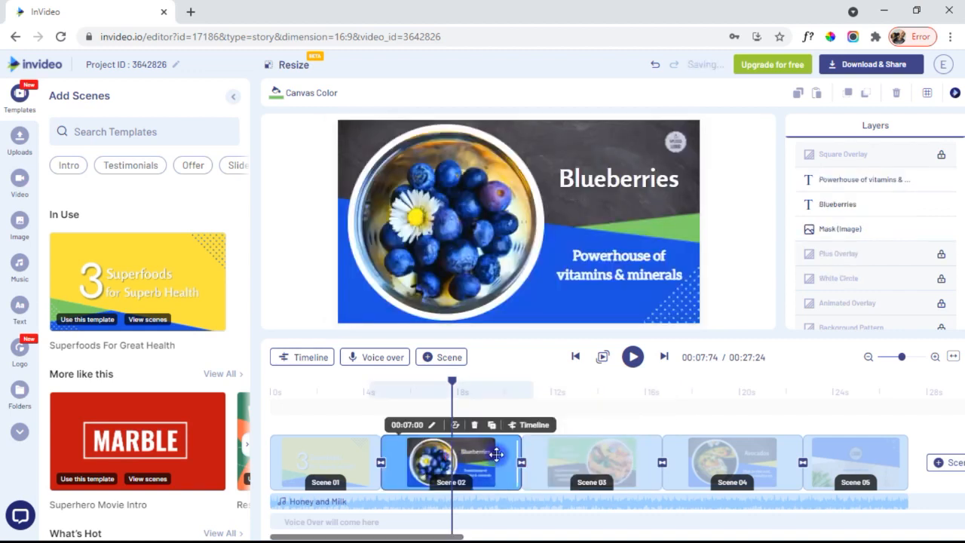
{"action": "left_click_drag", "start_coordinate": [497, 454], "coordinate": [326, 471]}
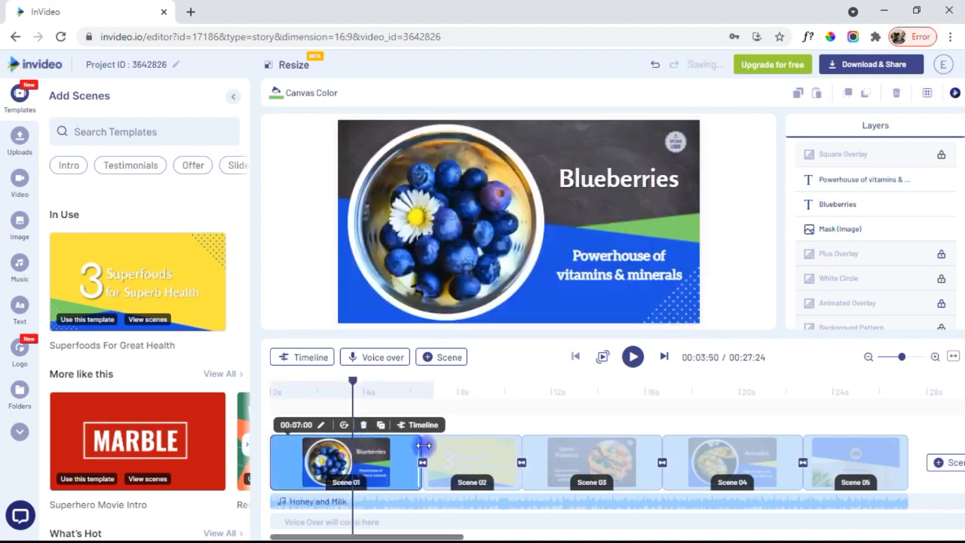
{"action": "left_click_drag", "start_coordinate": [328, 452], "coordinate": [430, 446]}
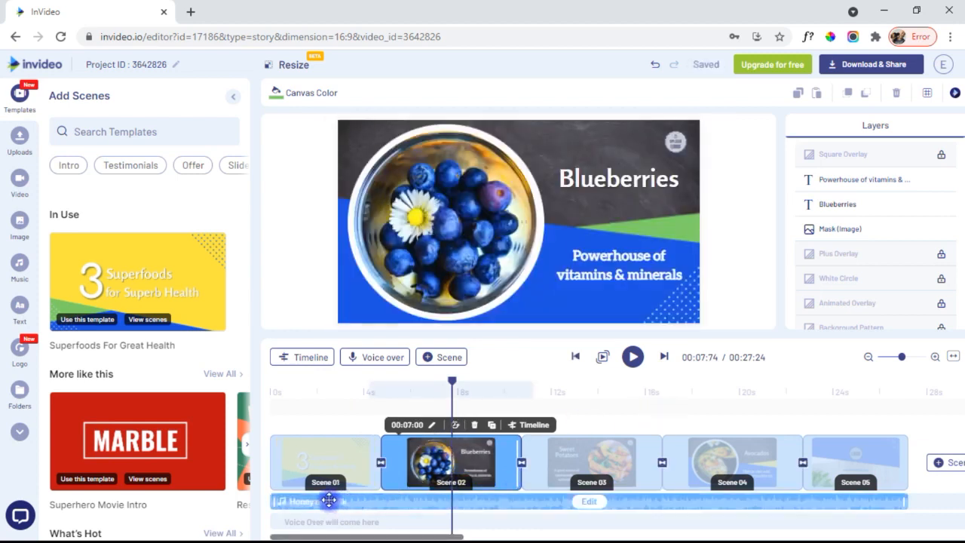
- Try editing the Honey and Milk track and adding a scene from a template, then scroll the timeline
{"action": "left_click", "coordinate": [581, 504]}
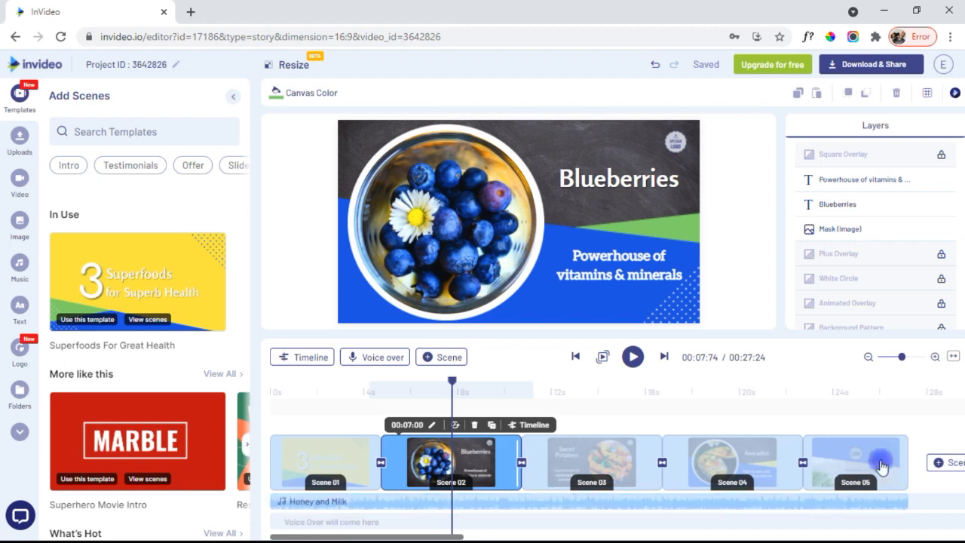
{"action": "mouse_move", "coordinate": [948, 466]}
{"action": "left_click", "coordinate": [925, 439]}
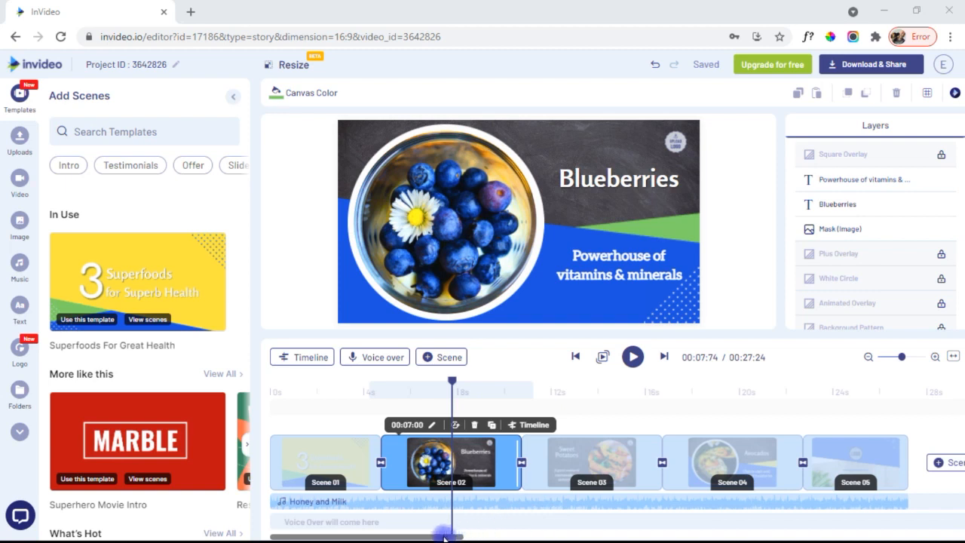
{"action": "mouse_move", "coordinate": [445, 537]}
{"action": "left_mouse_down"}
{"action": "mouse_move", "coordinate": [564, 538]}
{"action": "mouse_move", "coordinate": [445, 537]}
{"action": "left_mouse_up"}
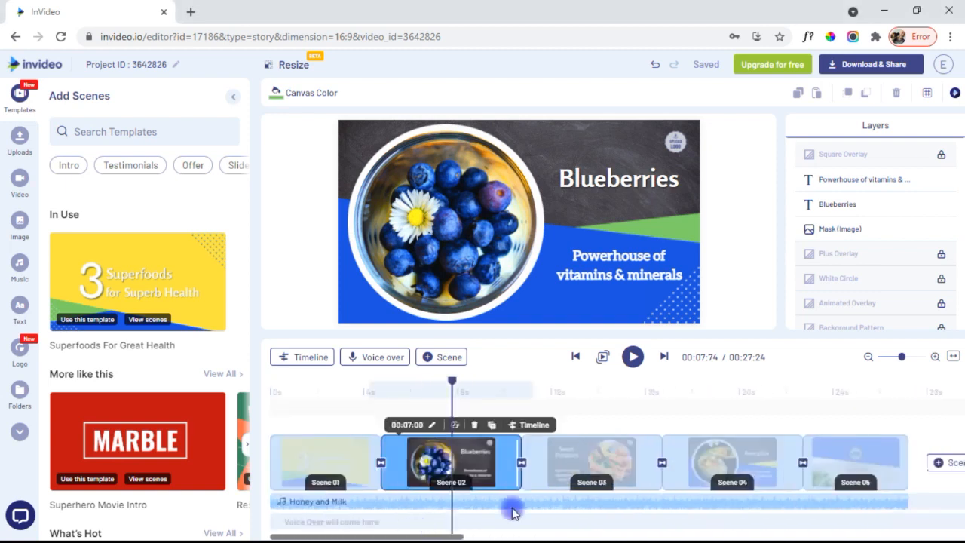
{"action": "left_click_drag", "start_coordinate": [357, 536], "coordinate": [705, 526]}
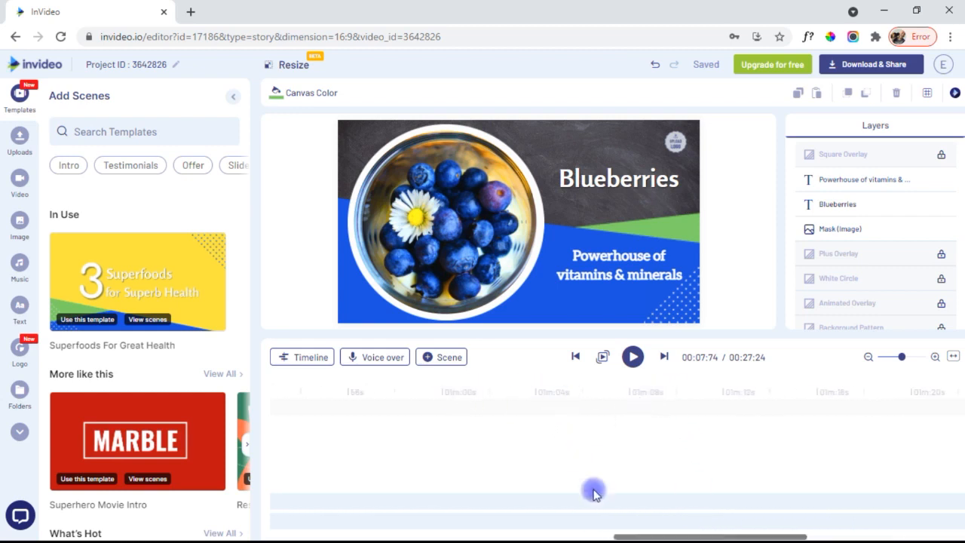
{"action": "left_click_drag", "start_coordinate": [606, 535], "coordinate": [321, 532]}
{"action": "left_click_drag", "start_coordinate": [289, 534], "coordinate": [282, 534]}
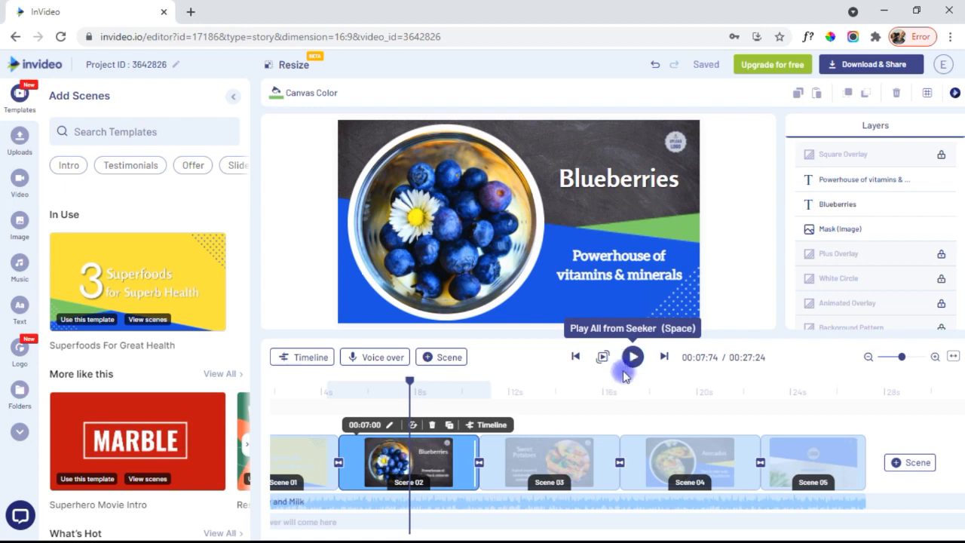
- Select the Blueberries title and browse the font list, keeping Rosario Bold
{"action": "left_click", "coordinate": [596, 179]}
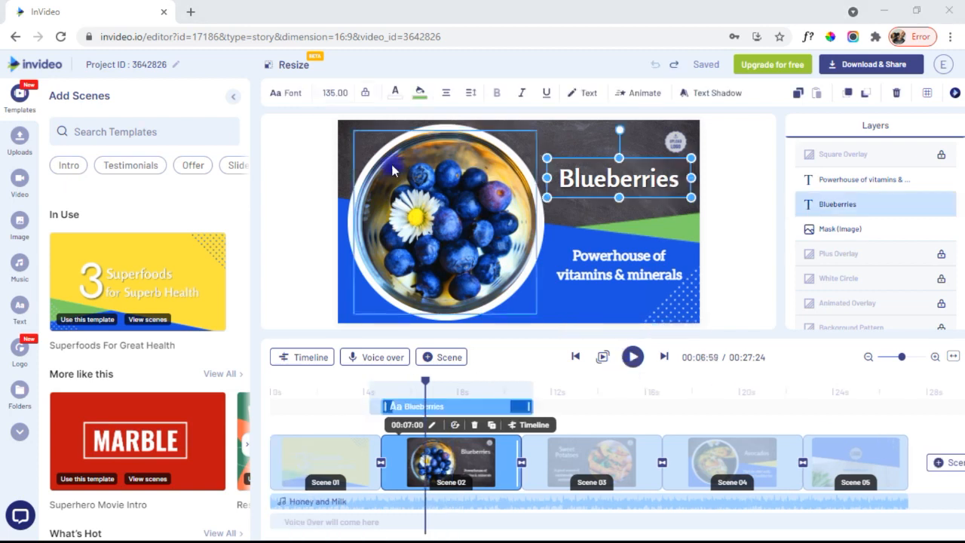
{"action": "left_click", "coordinate": [290, 95]}
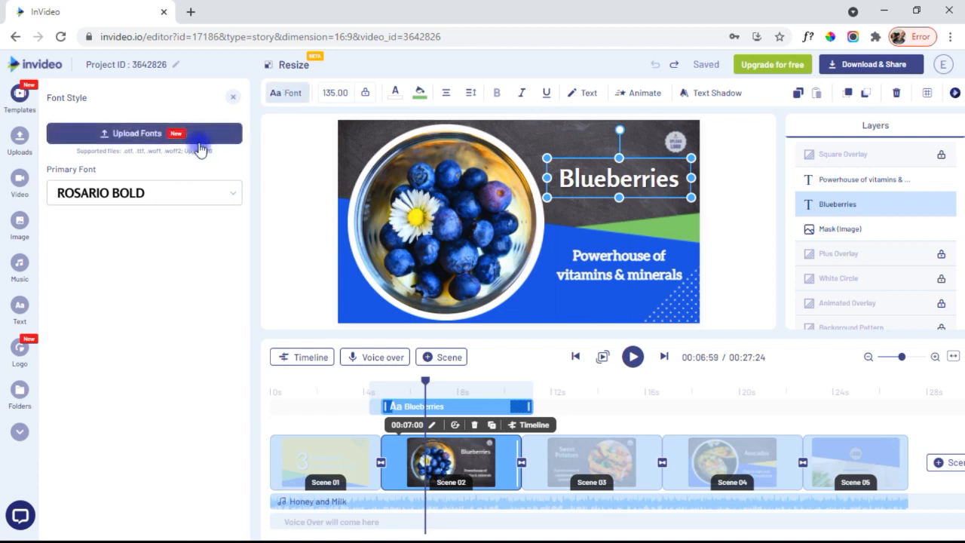
{"action": "left_click", "coordinate": [231, 194]}
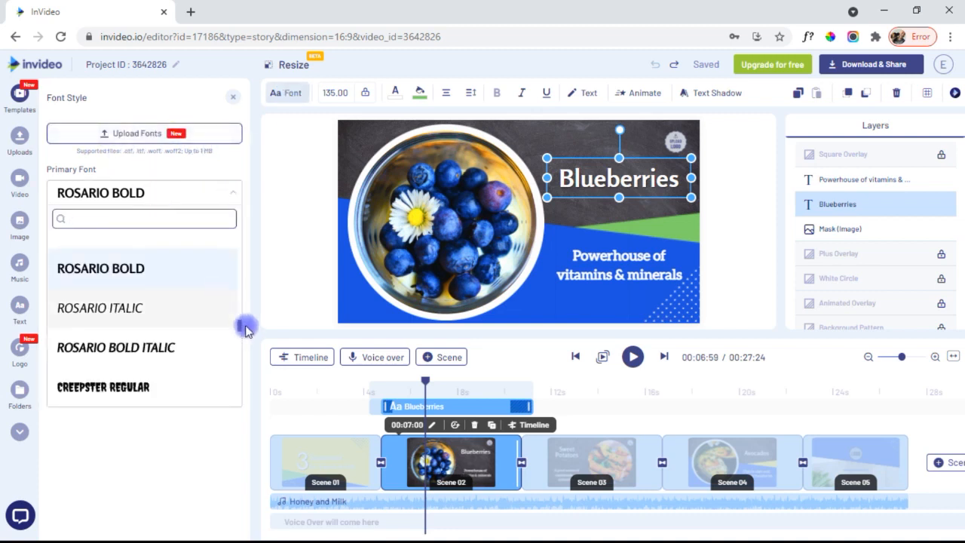
{"action": "left_click_drag", "start_coordinate": [239, 325], "coordinate": [239, 285]}
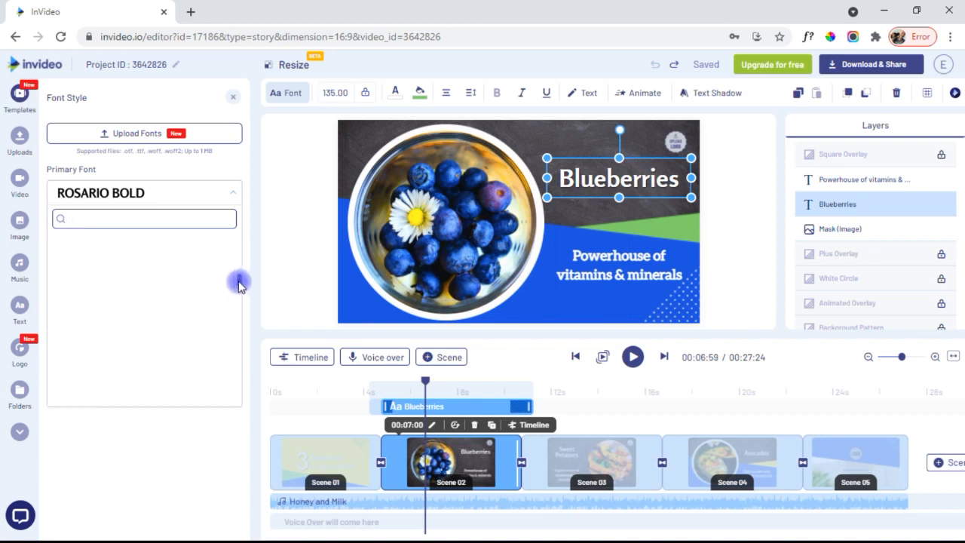
{"action": "left_click_drag", "start_coordinate": [239, 281], "coordinate": [238, 326]}
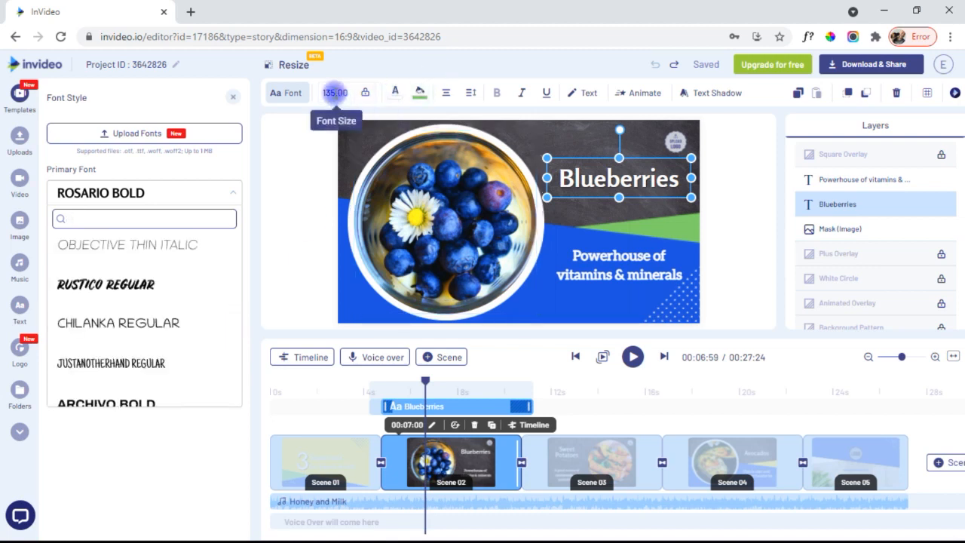
- Widen the title's text box to the left and unlock scaling so the font grows to 190.16
{"action": "left_click", "coordinate": [335, 92]}
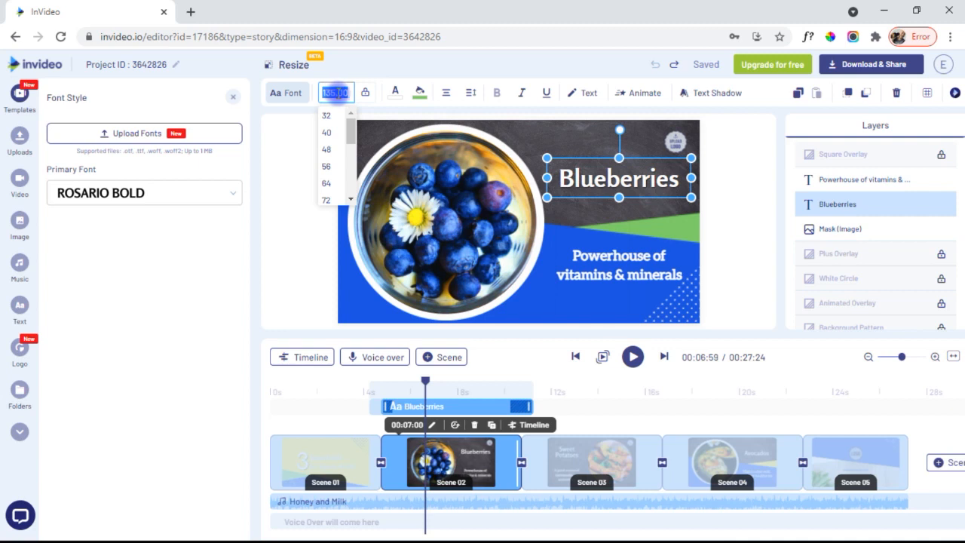
{"action": "left_click", "coordinate": [387, 67]}
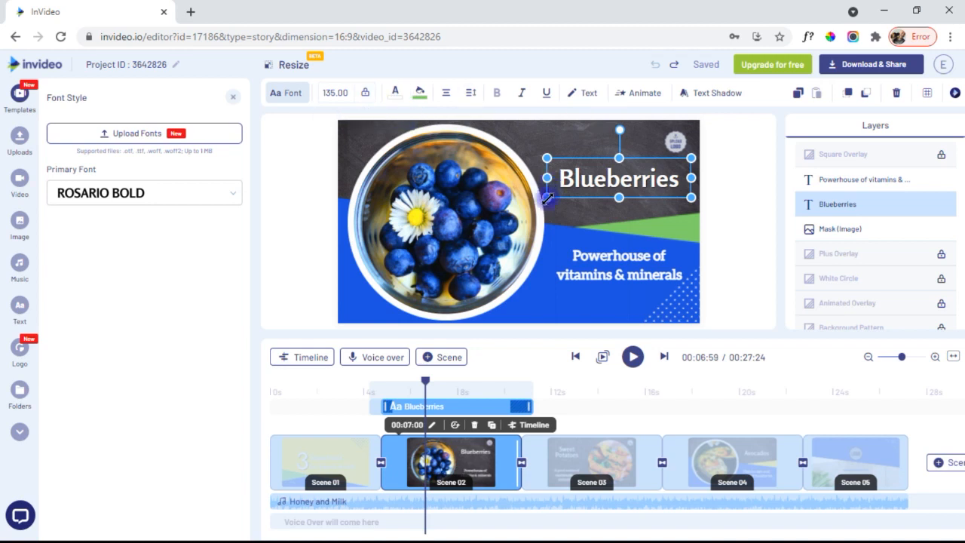
{"action": "left_click_drag", "start_coordinate": [547, 198], "coordinate": [498, 217]}
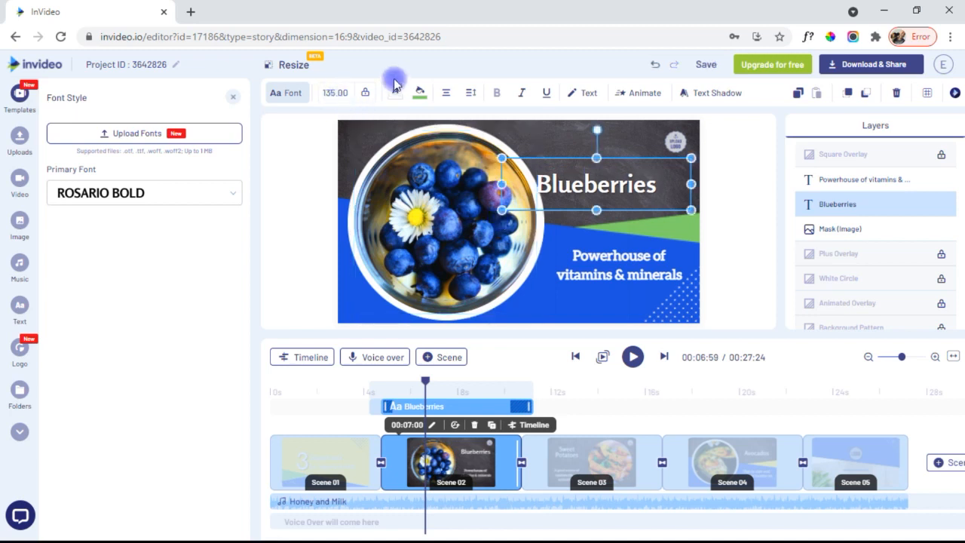
{"action": "left_click", "coordinate": [365, 93]}
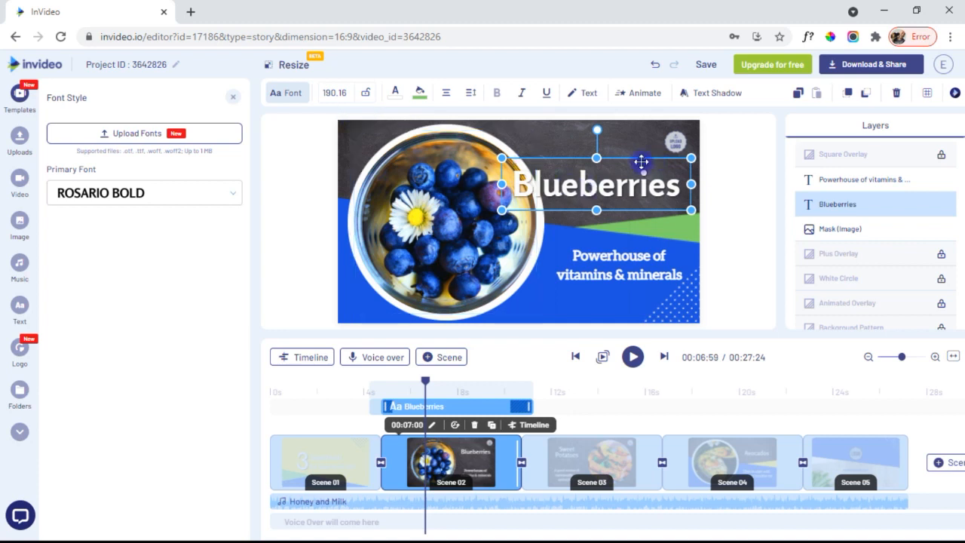
- Open the Blueberries title for inline text editing, leaving the word unchanged
{"action": "left_click", "coordinate": [587, 95]}
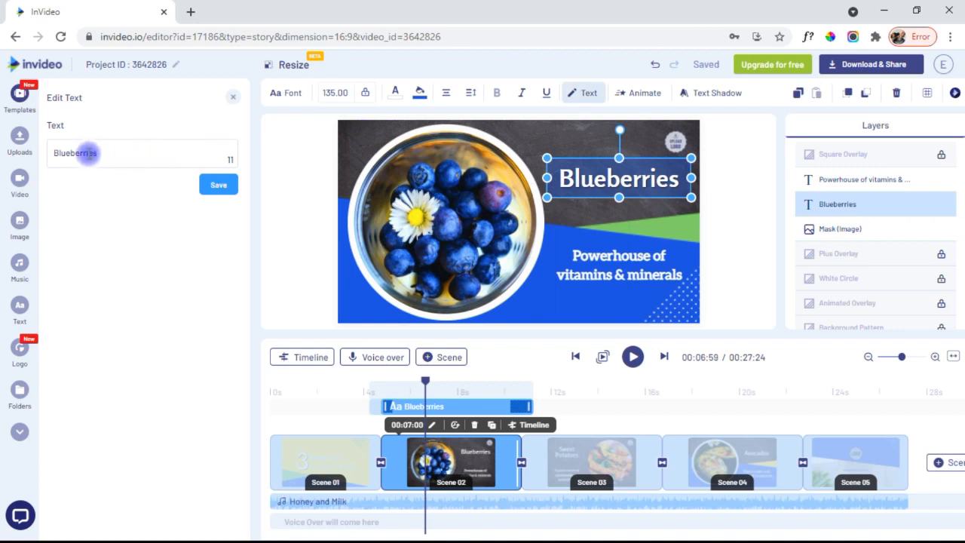
{"action": "double_click", "coordinate": [631, 181]}
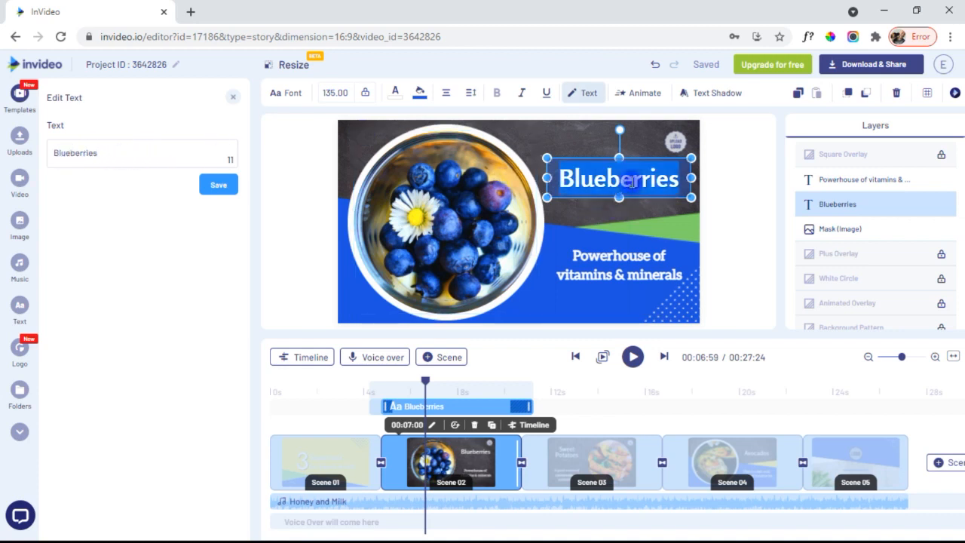
{"action": "left_click", "coordinate": [644, 179]}
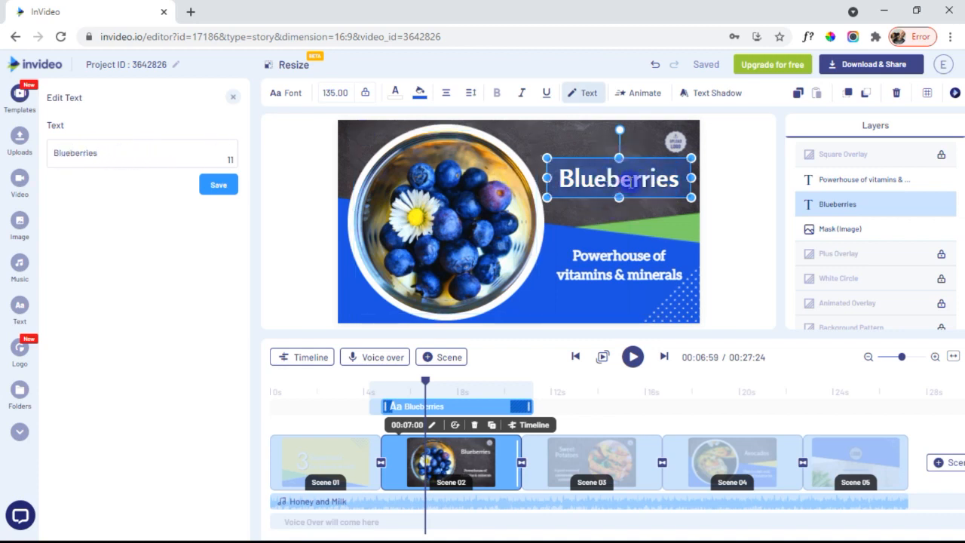
{"action": "left_click", "coordinate": [634, 94]}
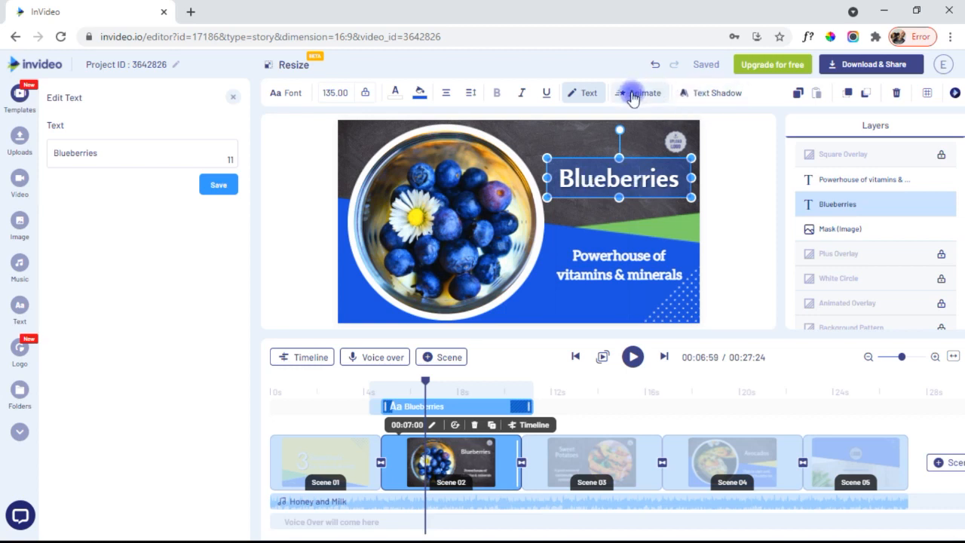
- Set the title text's entrance animation to Fade In, applied to the Whole word
{"action": "left_click", "coordinate": [134, 165]}
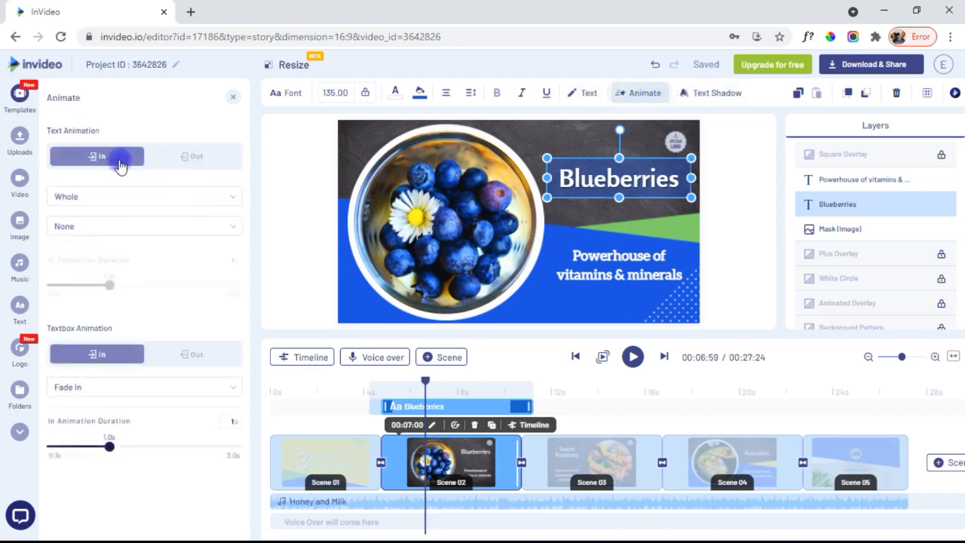
{"action": "left_click", "coordinate": [125, 207]}
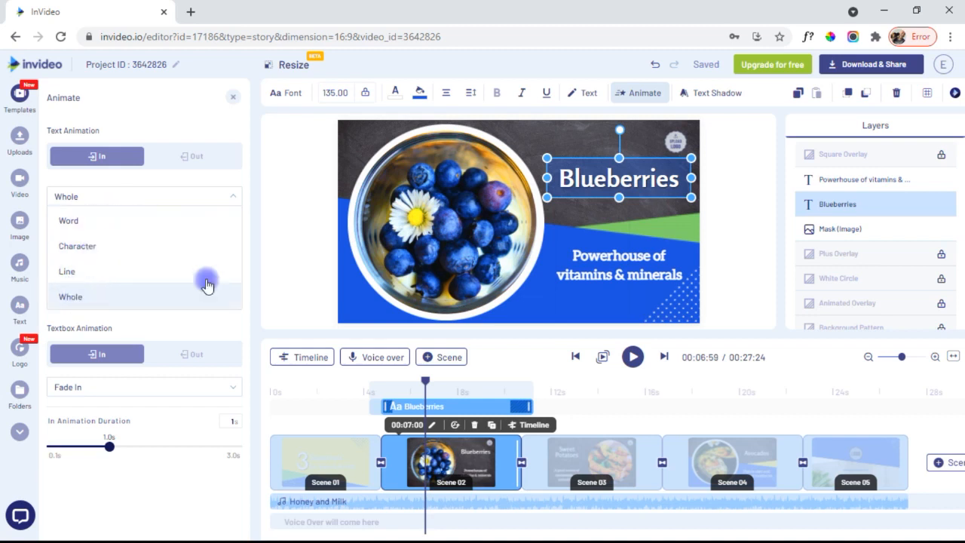
{"action": "left_click", "coordinate": [190, 105]}
{"action": "left_click", "coordinate": [127, 153]}
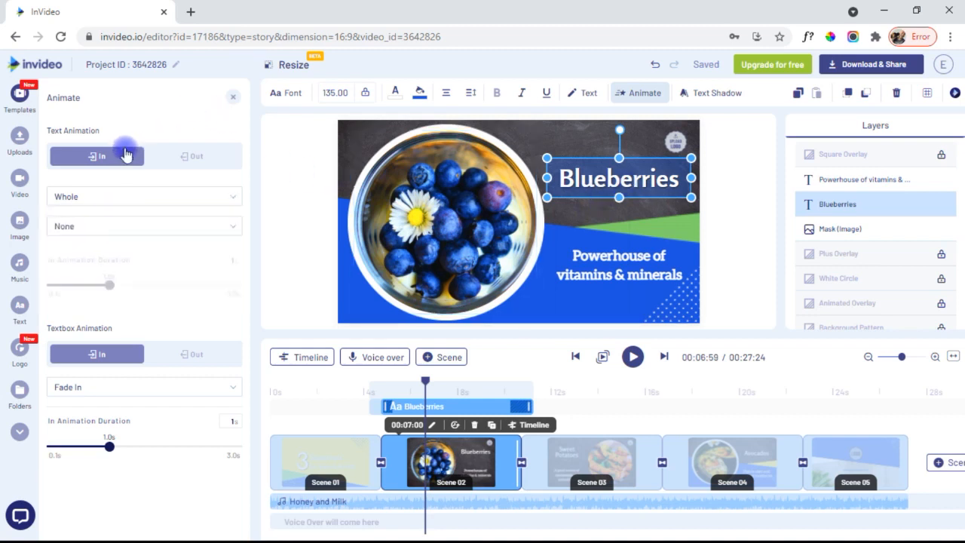
{"action": "left_click", "coordinate": [127, 234]}
{"action": "left_click", "coordinate": [74, 344]}
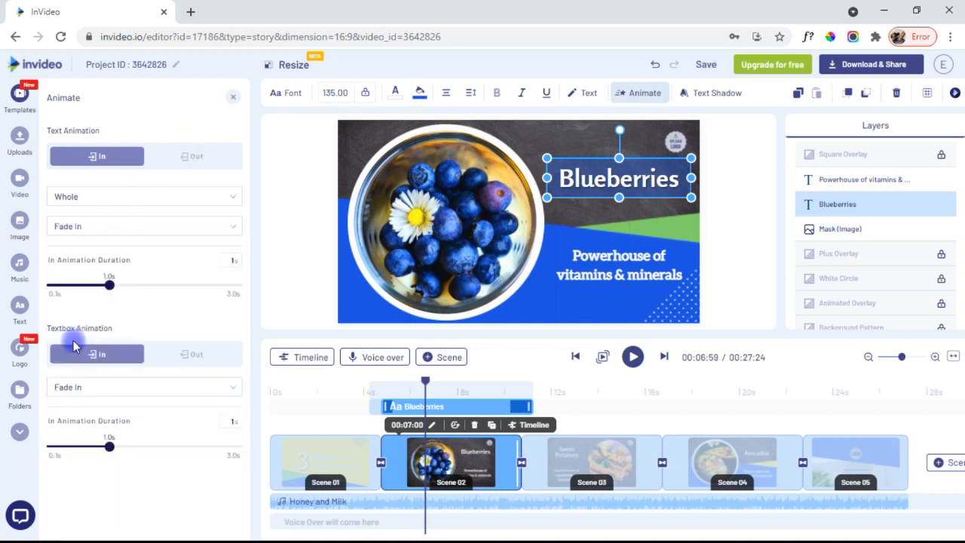
- Confirm the text box's entrance animation is also Fade In over 1.0 s
{"action": "left_click", "coordinate": [82, 361]}
{"action": "left_click", "coordinate": [104, 356]}
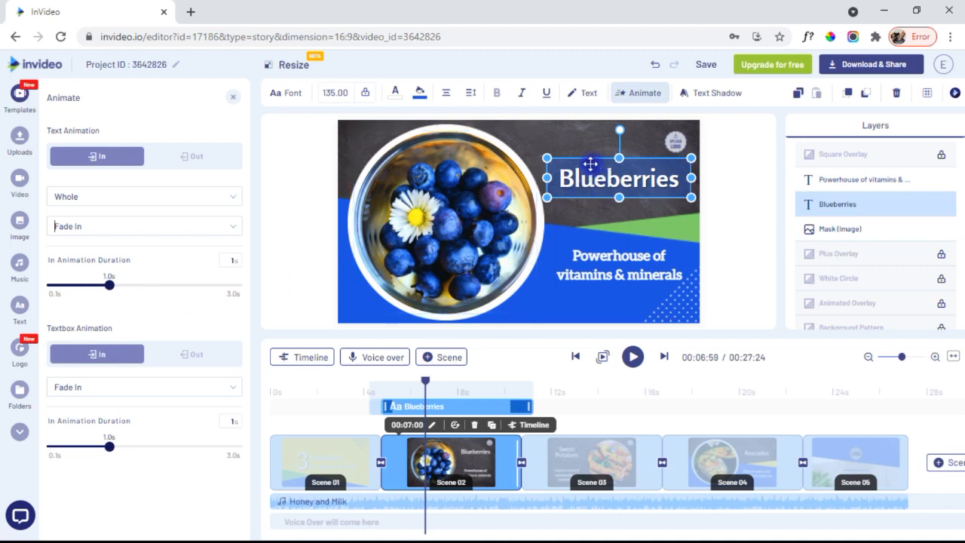
{"action": "left_click", "coordinate": [94, 359]}
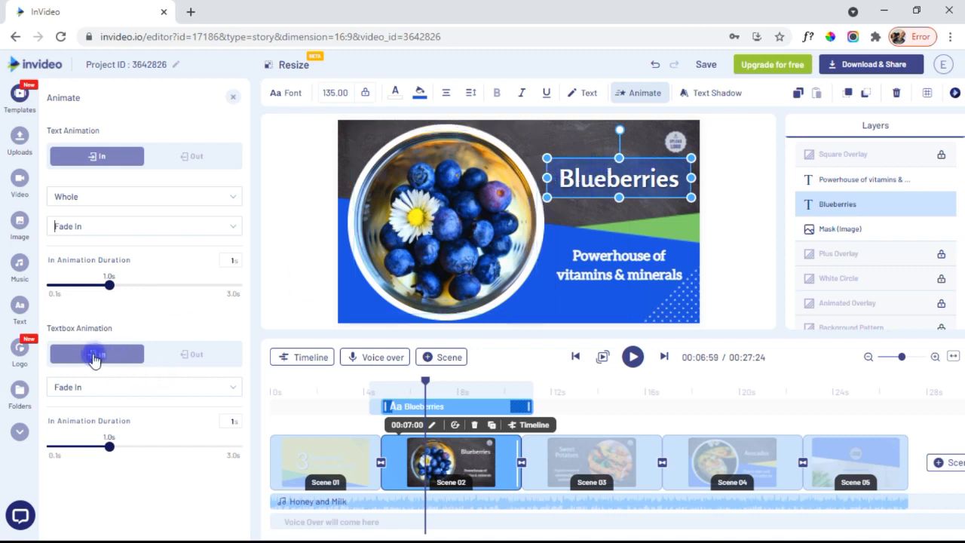
{"action": "left_click", "coordinate": [126, 386]}
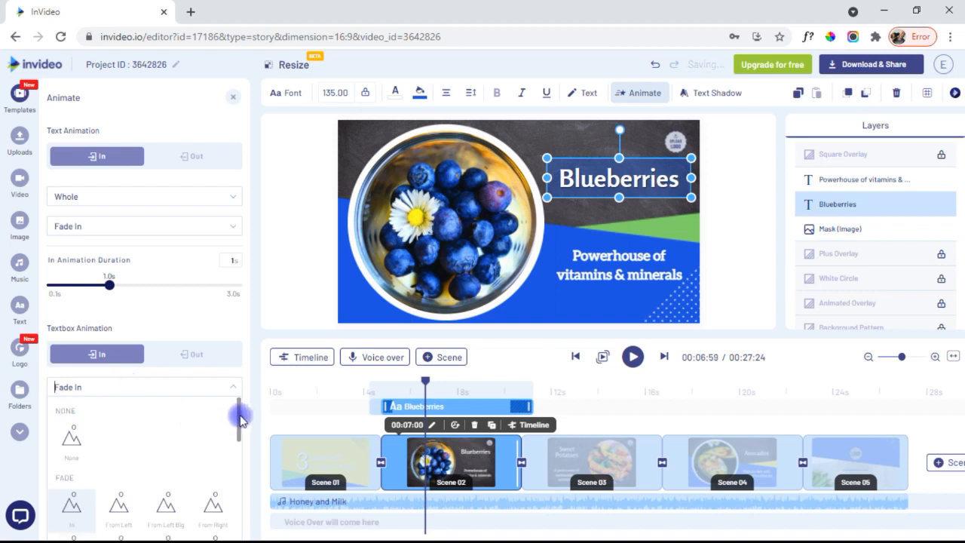
{"action": "scroll", "coordinate": [231, 467], "scroll_direction": "down", "scroll_amount": 3}
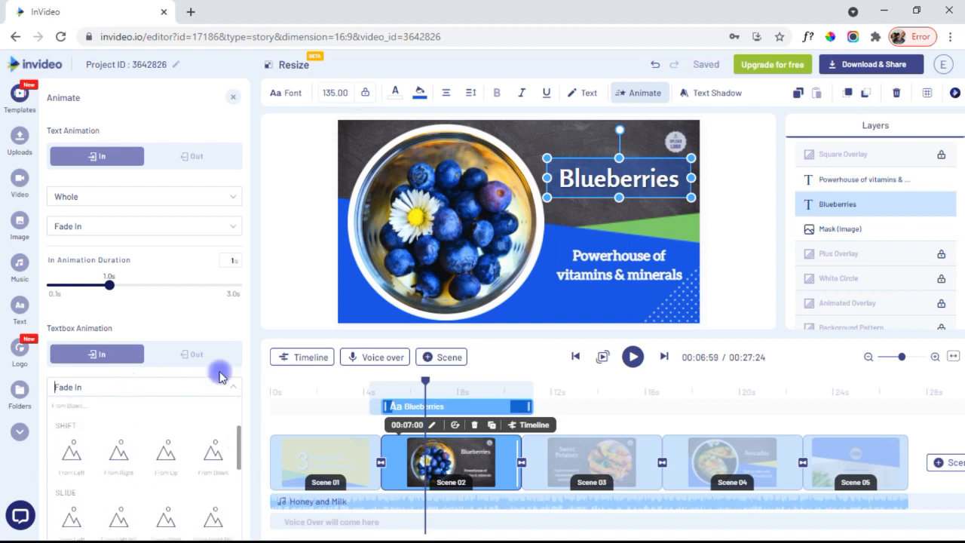
{"action": "left_click", "coordinate": [169, 312]}
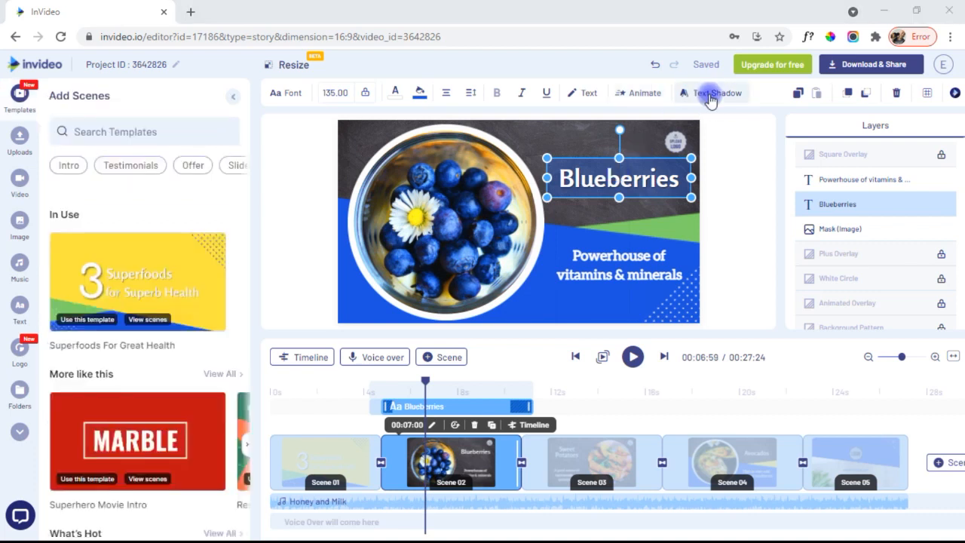
- Enable a black #000000 shadow on the Blueberries title, then deselect it
{"action": "left_click", "coordinate": [711, 97]}
{"action": "left_click", "coordinate": [211, 135]}
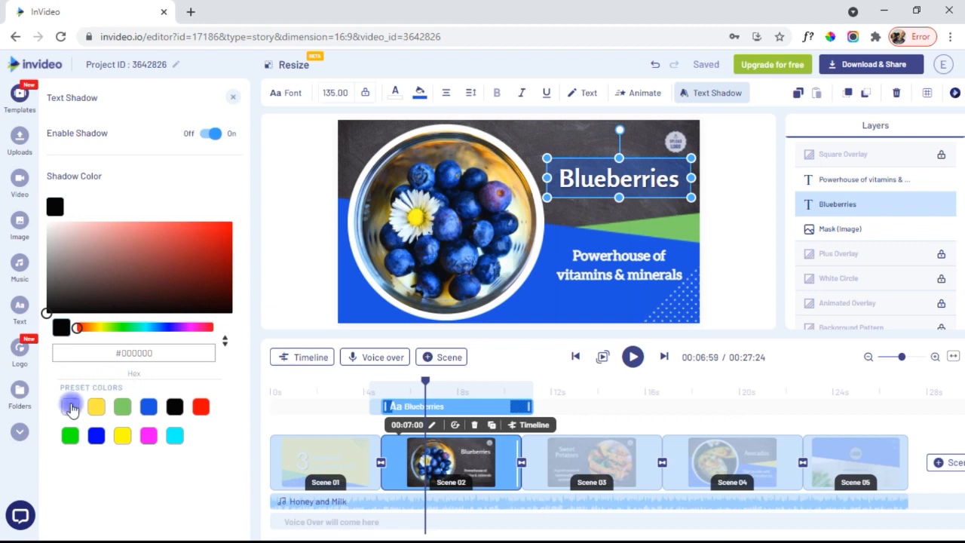
{"action": "left_click", "coordinate": [555, 141]}
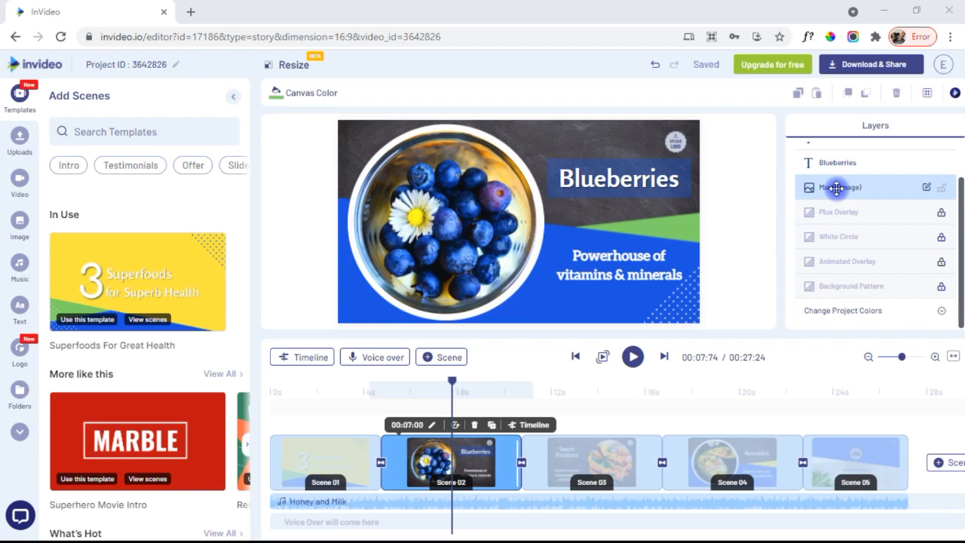
- Select the blueberry photo and open its mask editor, then cancel without changing the mask
{"action": "left_click", "coordinate": [454, 189]}
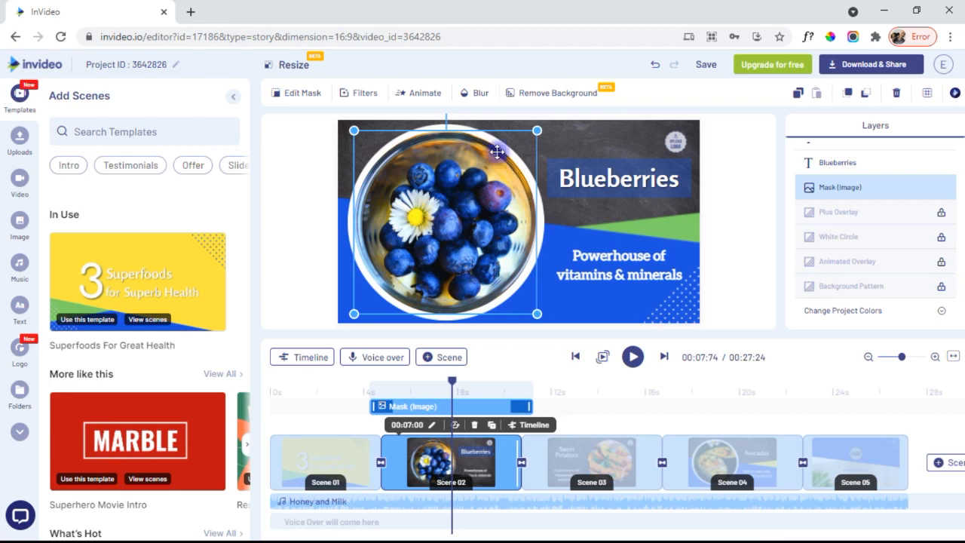
{"action": "left_click", "coordinate": [297, 99]}
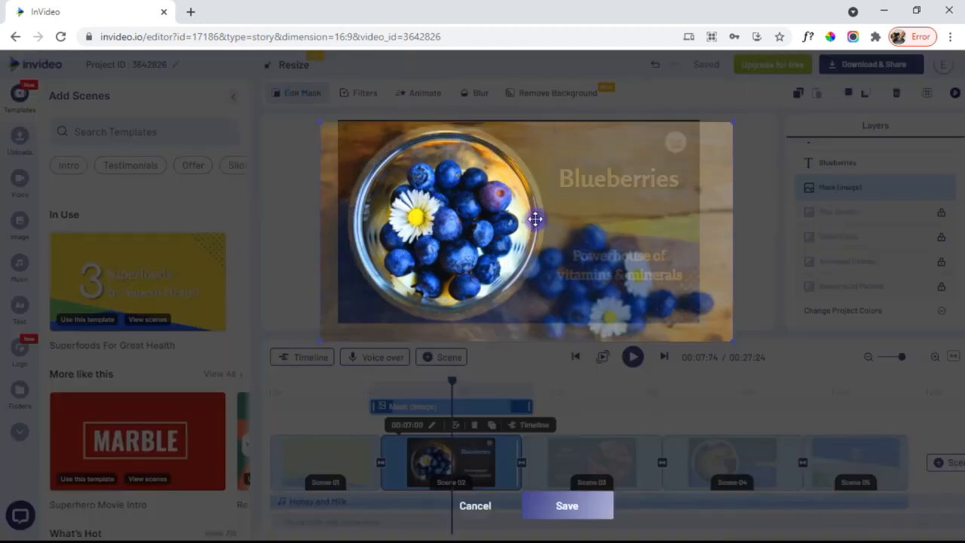
{"action": "left_click", "coordinate": [300, 210]}
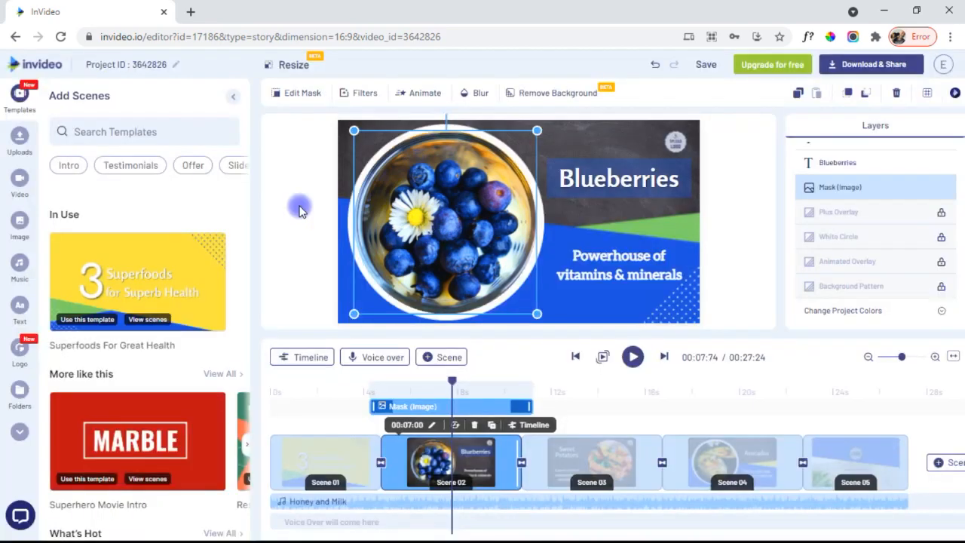
- Browse the blueberry photo's filter options, then bring up its animation settings
{"action": "left_click", "coordinate": [361, 93]}
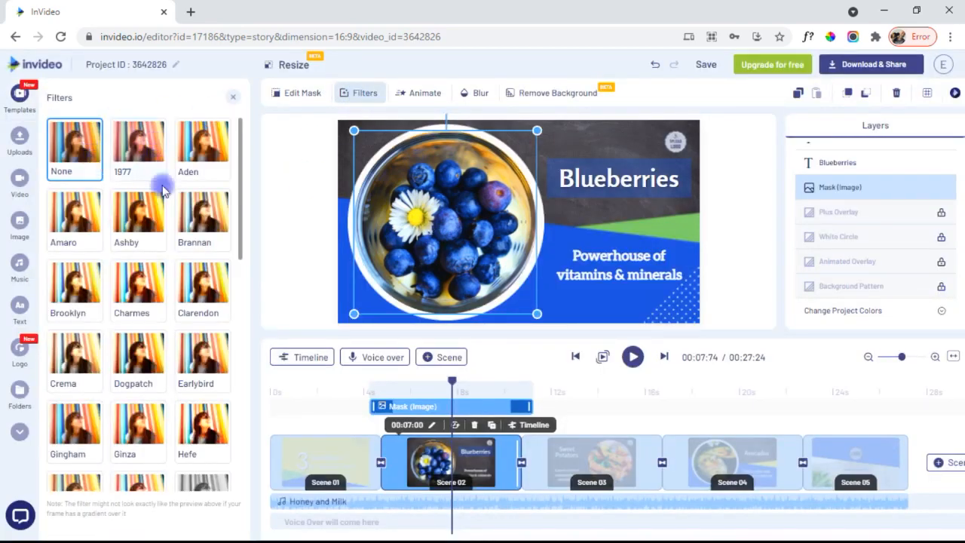
{"action": "left_click_drag", "start_coordinate": [238, 130], "coordinate": [239, 242]}
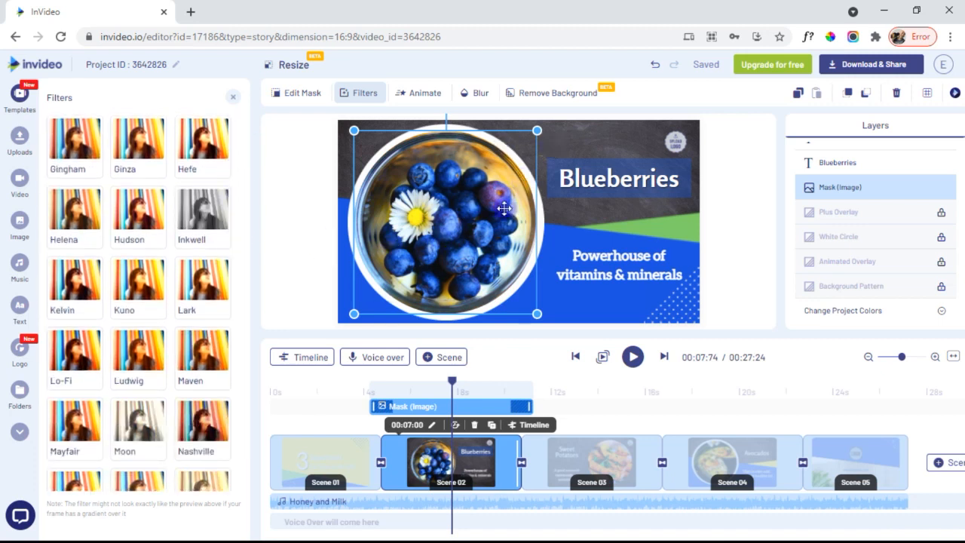
{"action": "left_click", "coordinate": [419, 91]}
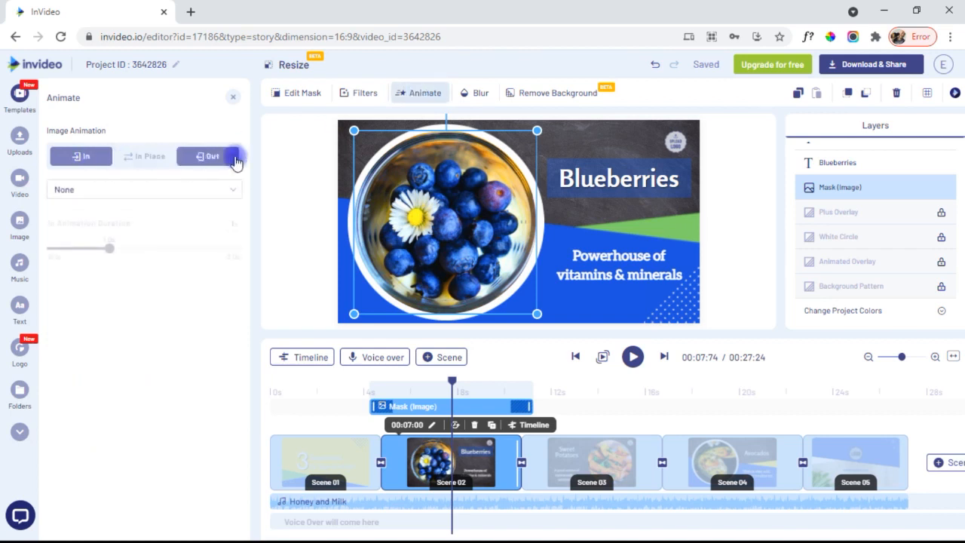
- Show the photo's In Place choices (Pan Left/Right/Up/Bottom, Zoom In/Out), keeping None applied
{"action": "left_click", "coordinate": [213, 195]}
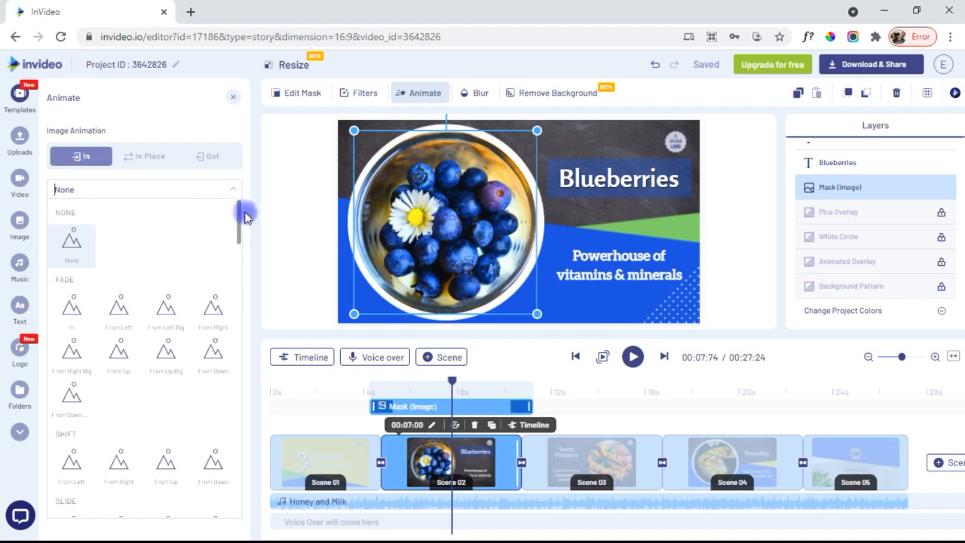
{"action": "mouse_move", "coordinate": [239, 219]}
{"action": "left_mouse_down"}
{"action": "mouse_move", "coordinate": [233, 351]}
{"action": "mouse_move", "coordinate": [242, 209]}
{"action": "left_mouse_up"}
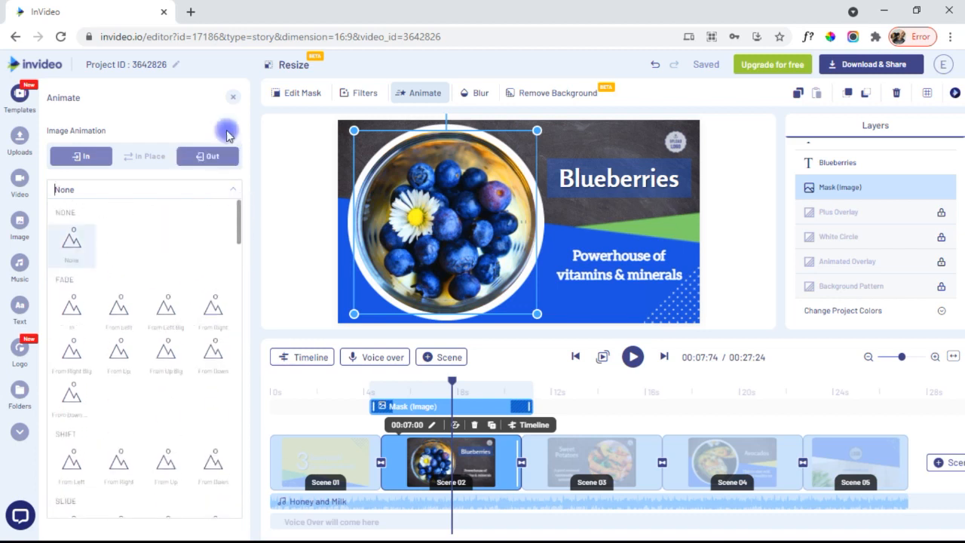
{"action": "left_click", "coordinate": [182, 109]}
{"action": "left_click", "coordinate": [158, 156]}
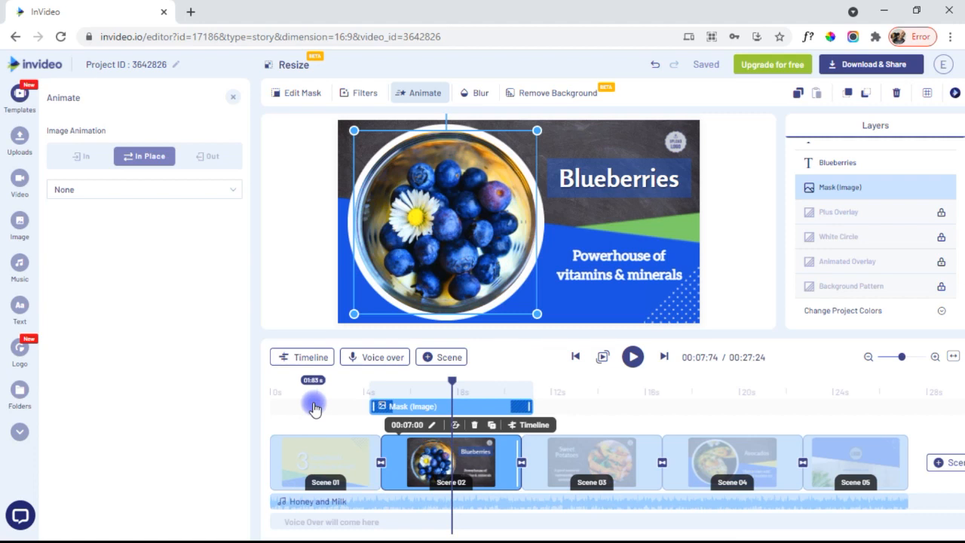
{"action": "left_click", "coordinate": [187, 188]}
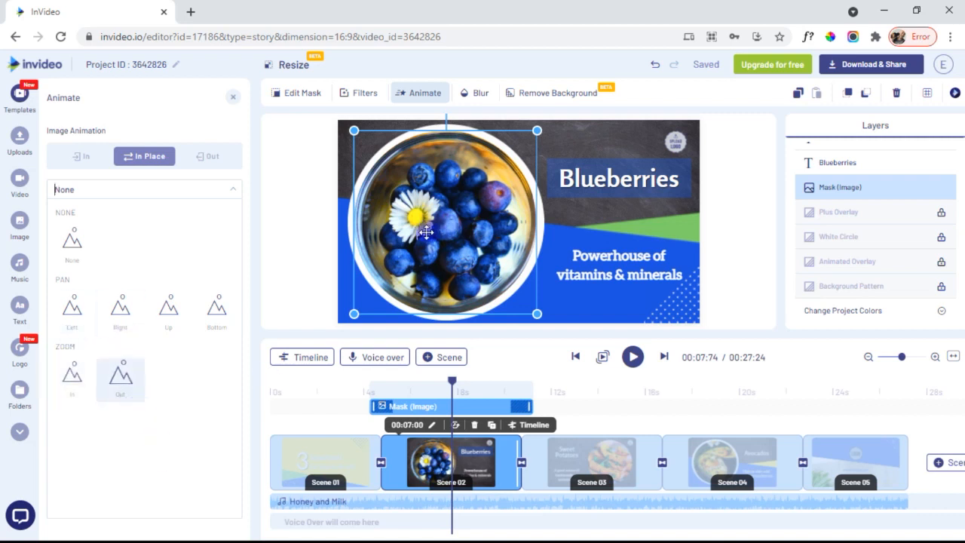
{"action": "left_click", "coordinate": [480, 96]}
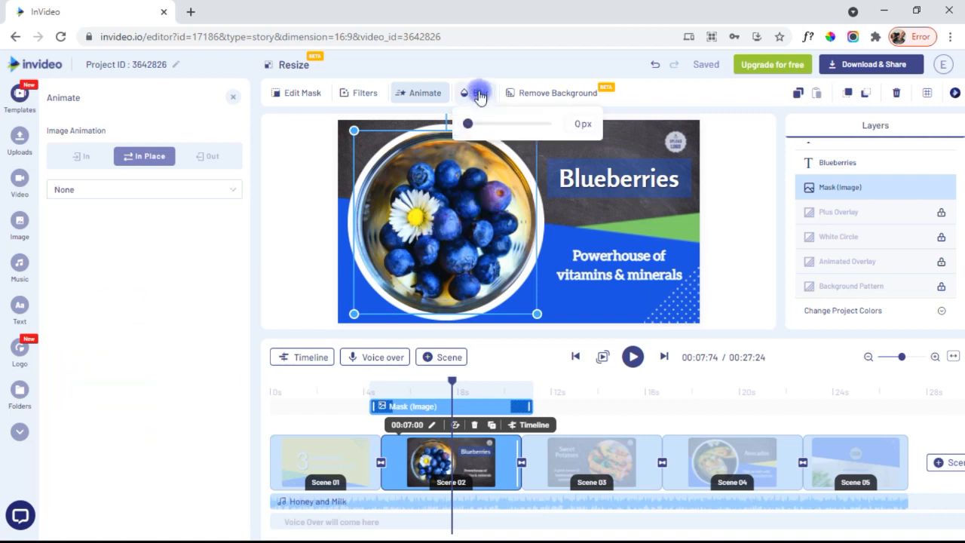
{"action": "mouse_move", "coordinate": [468, 124]}
{"action": "left_mouse_down"}
{"action": "mouse_move", "coordinate": [529, 129]}
{"action": "mouse_move", "coordinate": [466, 125]}
{"action": "left_mouse_up"}
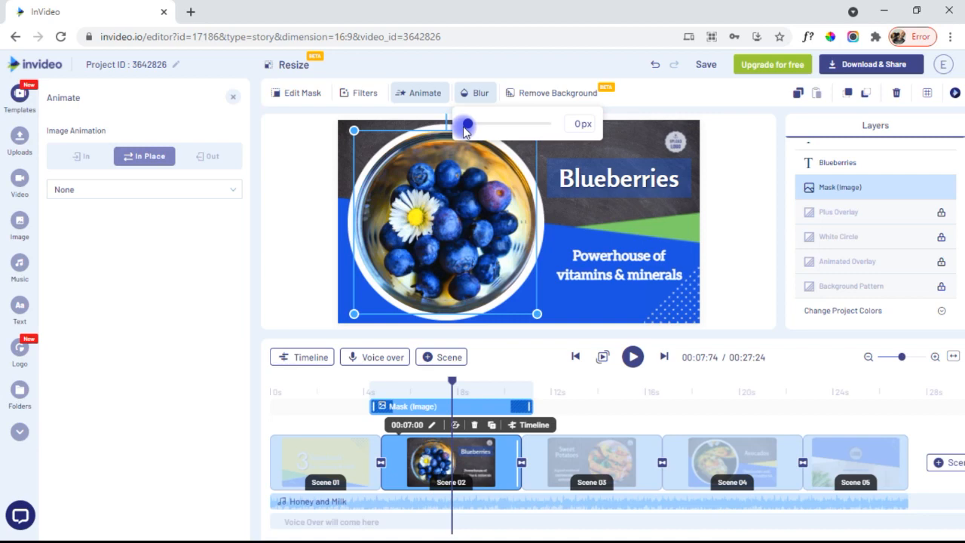
{"action": "left_click", "coordinate": [542, 94]}
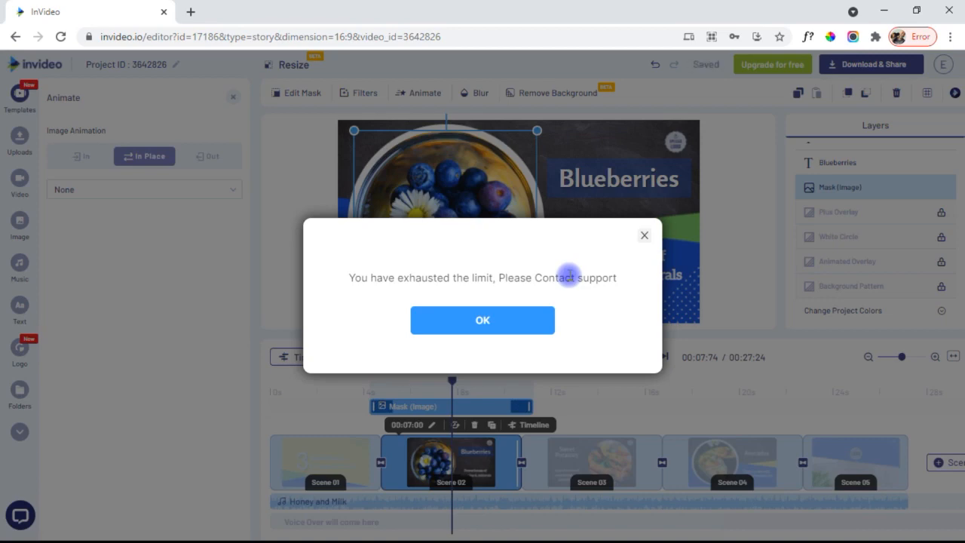
{"action": "left_click", "coordinate": [642, 236]}
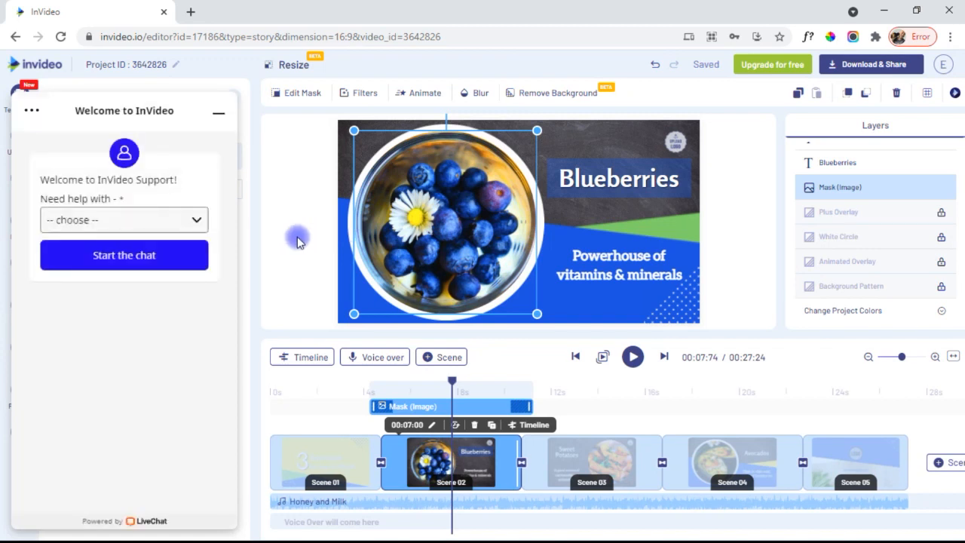
{"action": "left_click", "coordinate": [218, 112]}
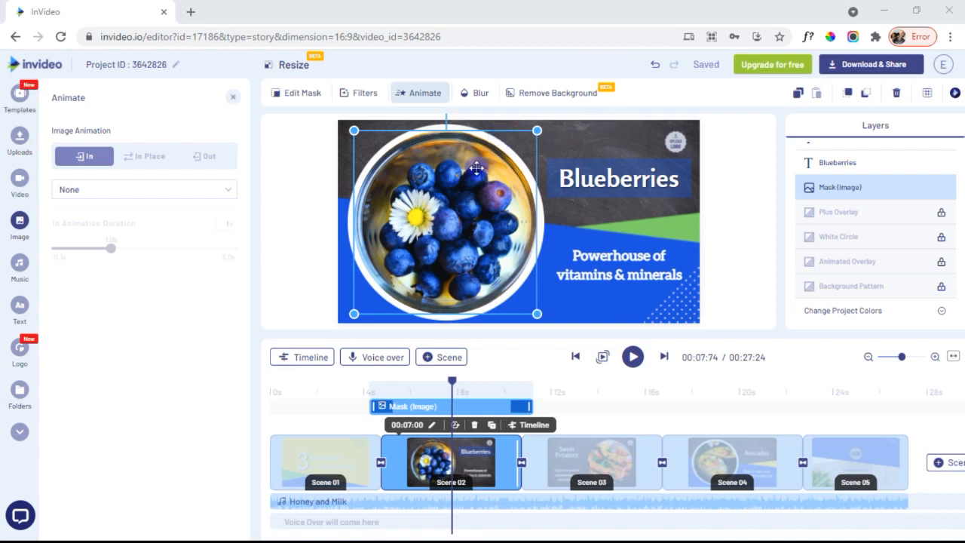
{"action": "left_click", "coordinate": [16, 219]}
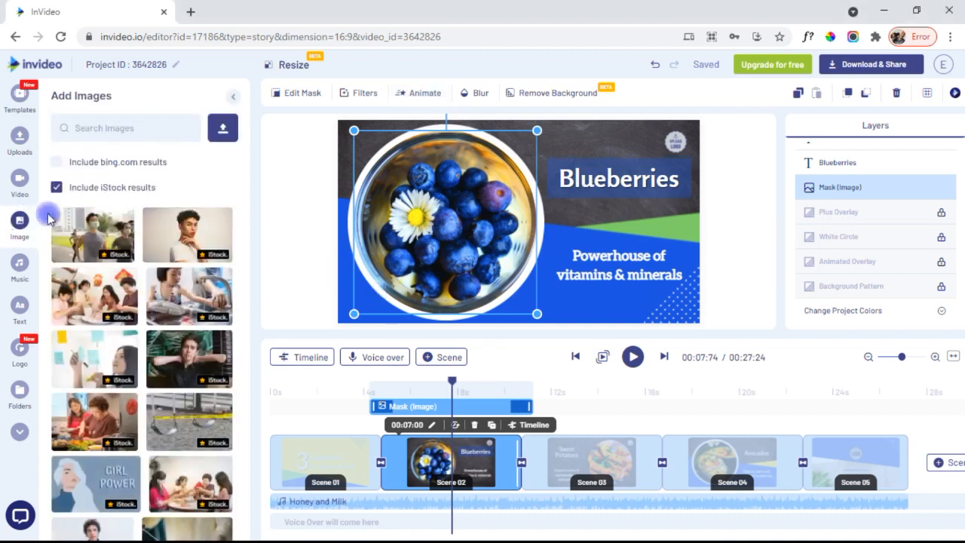
{"action": "left_click_drag", "start_coordinate": [511, 245], "coordinate": [516, 244]}
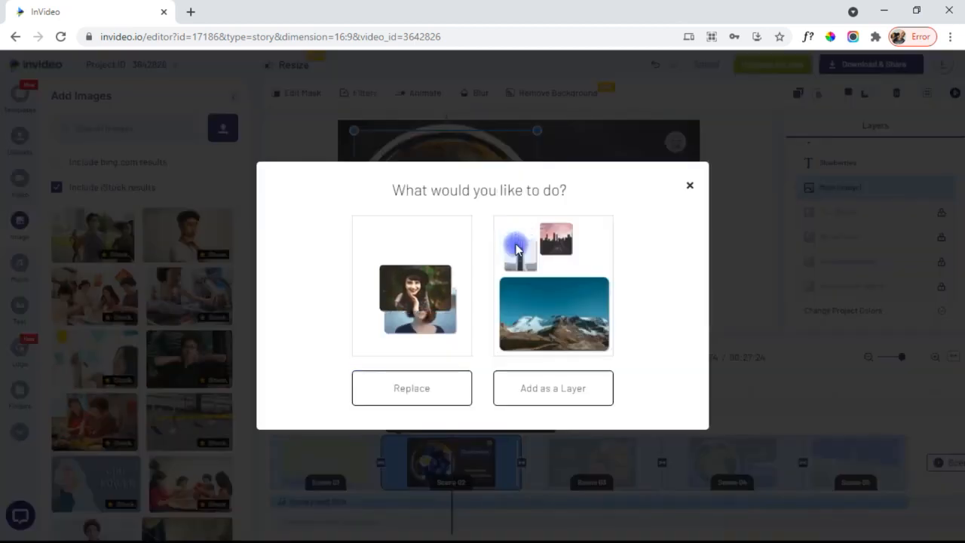
{"action": "left_click", "coordinate": [537, 388]}
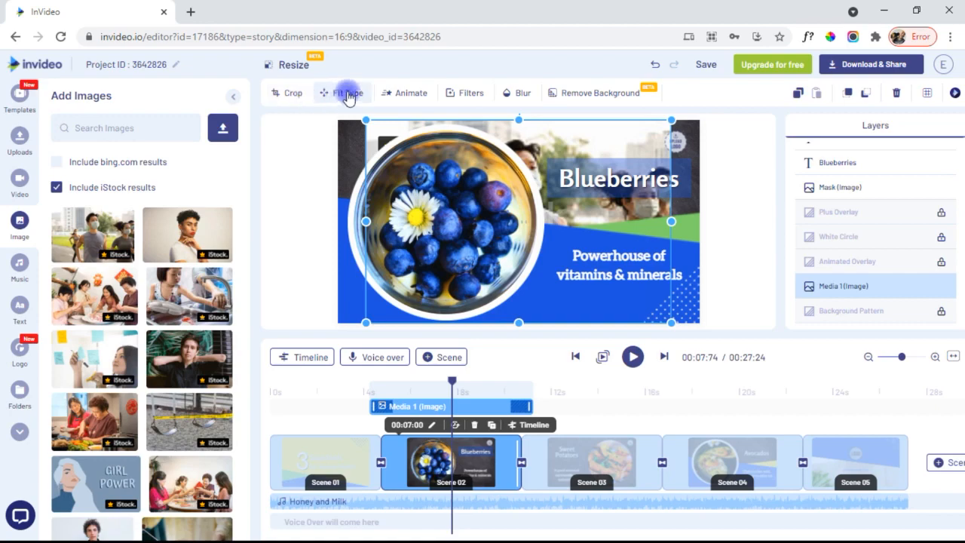
{"action": "left_click", "coordinate": [293, 94]}
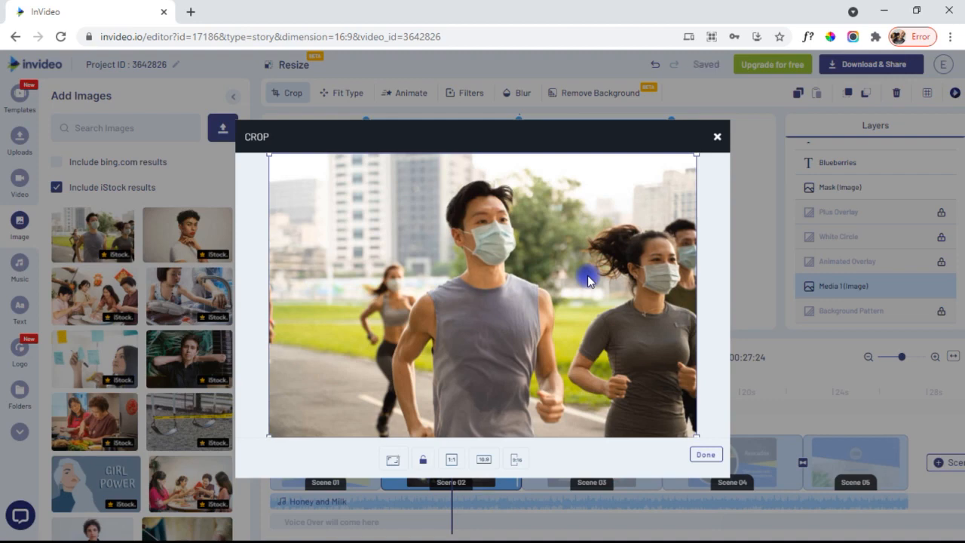
{"action": "left_click", "coordinate": [717, 137]}
{"action": "left_click", "coordinate": [358, 94]}
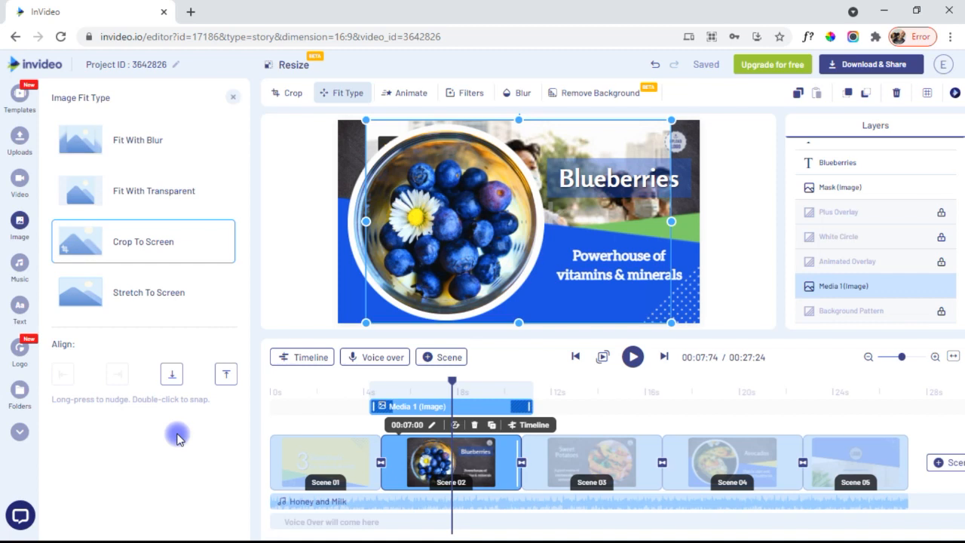
{"action": "left_click", "coordinate": [738, 264]}
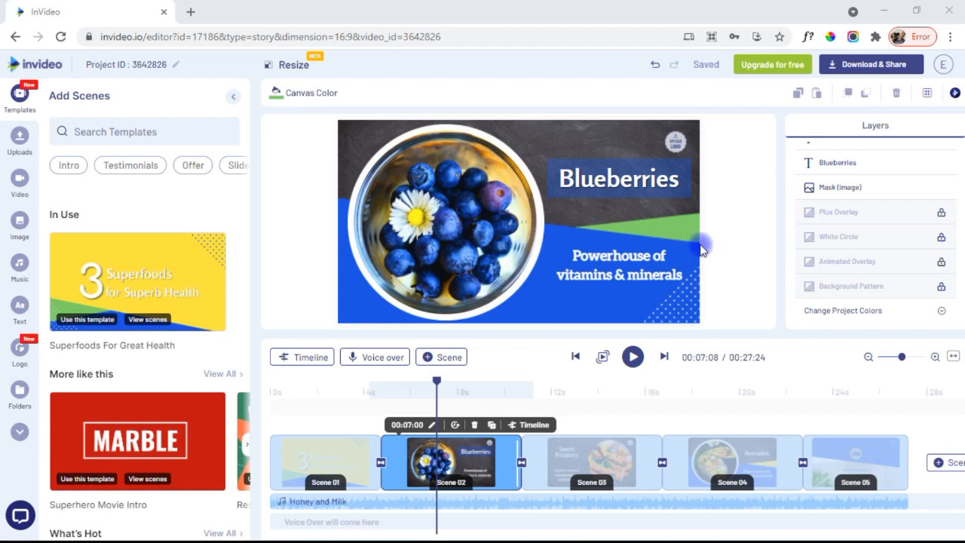
- Add the starry space stock clip as a layer in the Blueberries scene, trimmed to about 7 seconds
{"action": "left_click", "coordinate": [7, 196]}
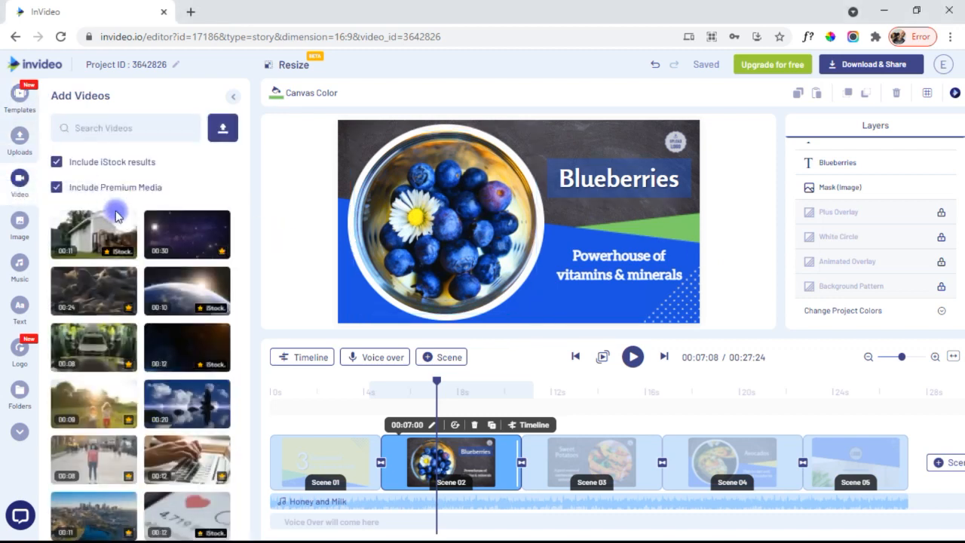
{"action": "left_click_drag", "start_coordinate": [188, 238], "coordinate": [520, 216]}
{"action": "left_click", "coordinate": [552, 390]}
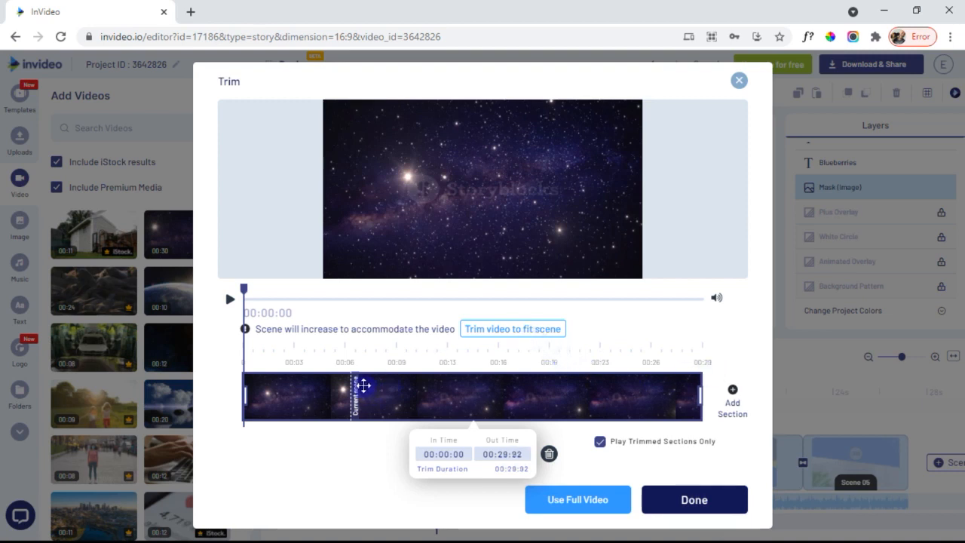
{"action": "left_click_drag", "start_coordinate": [700, 390], "coordinate": [352, 399]}
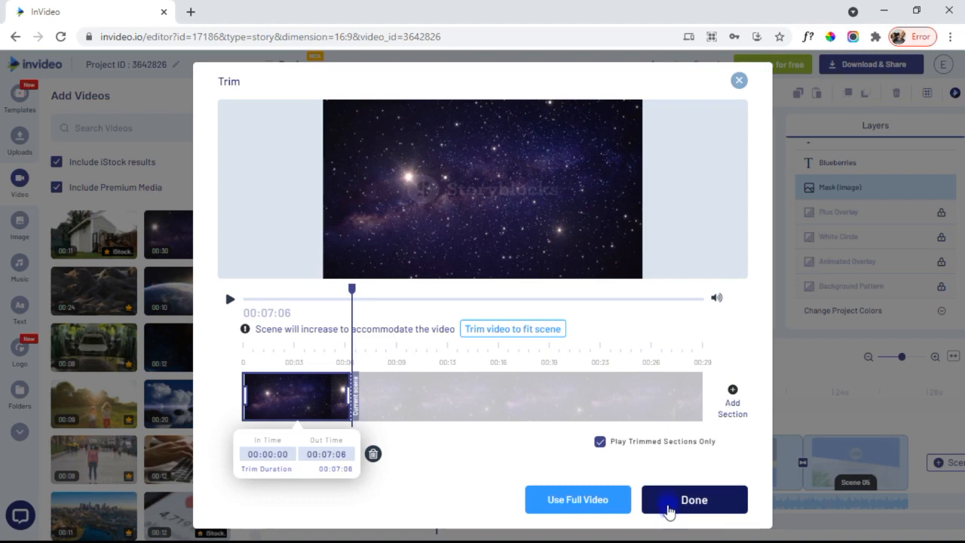
{"action": "left_click", "coordinate": [669, 501]}
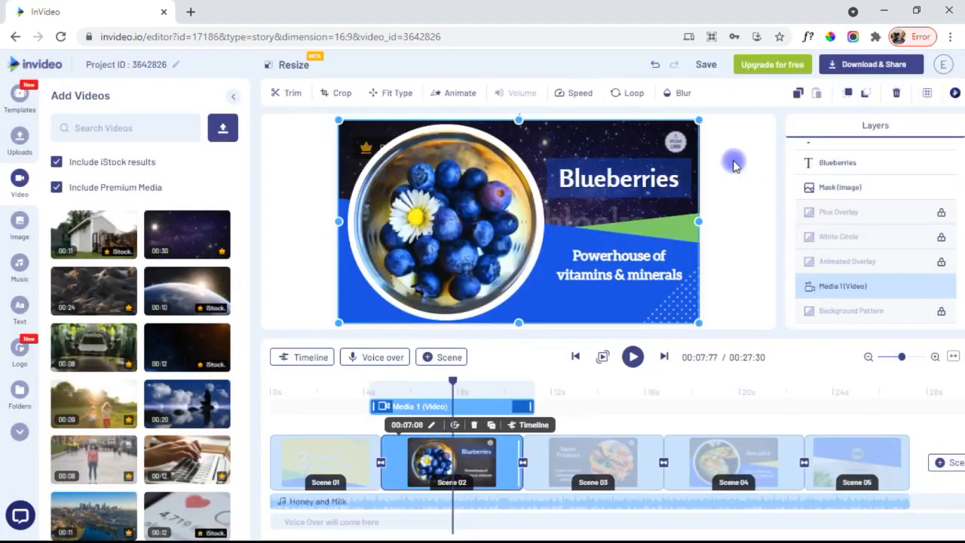
{"action": "left_click", "coordinate": [283, 98]}
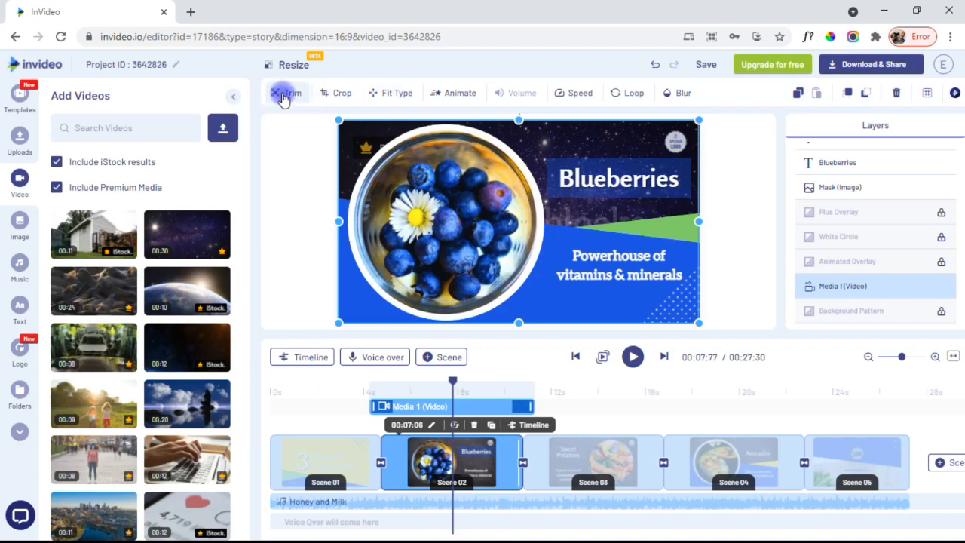
{"action": "left_click", "coordinate": [338, 94]}
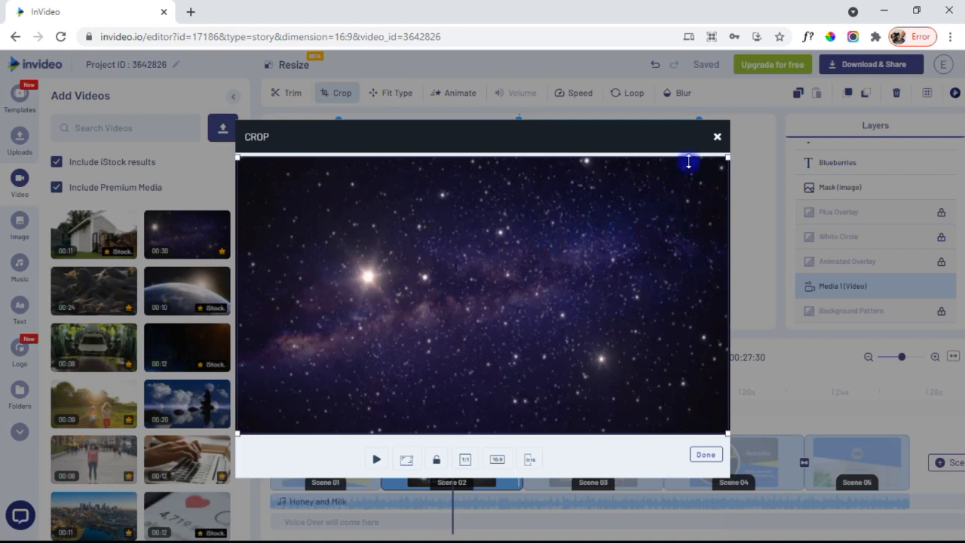
- Check the space clip's fit, animation, speed and loop settings, then blur it to 8 px
{"action": "left_click", "coordinate": [718, 137]}
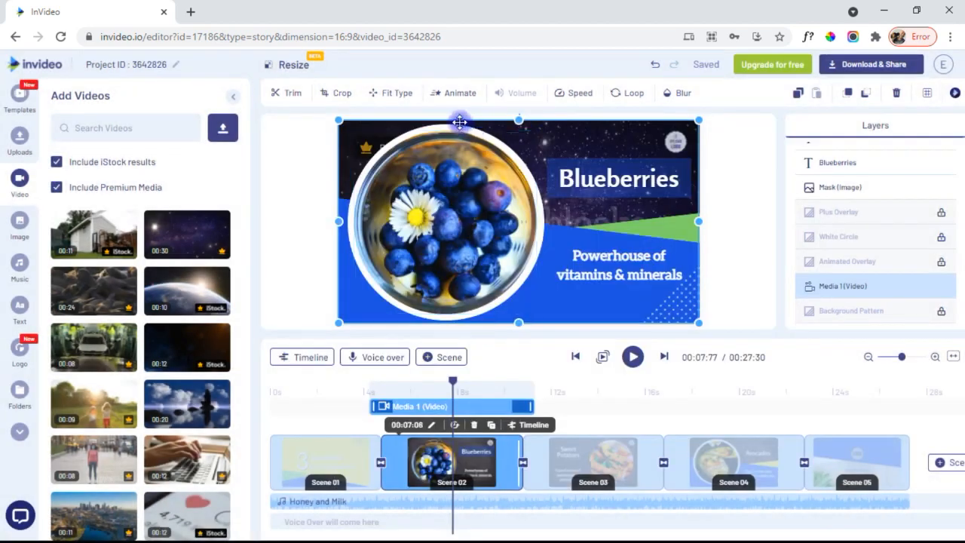
{"action": "left_click", "coordinate": [397, 93]}
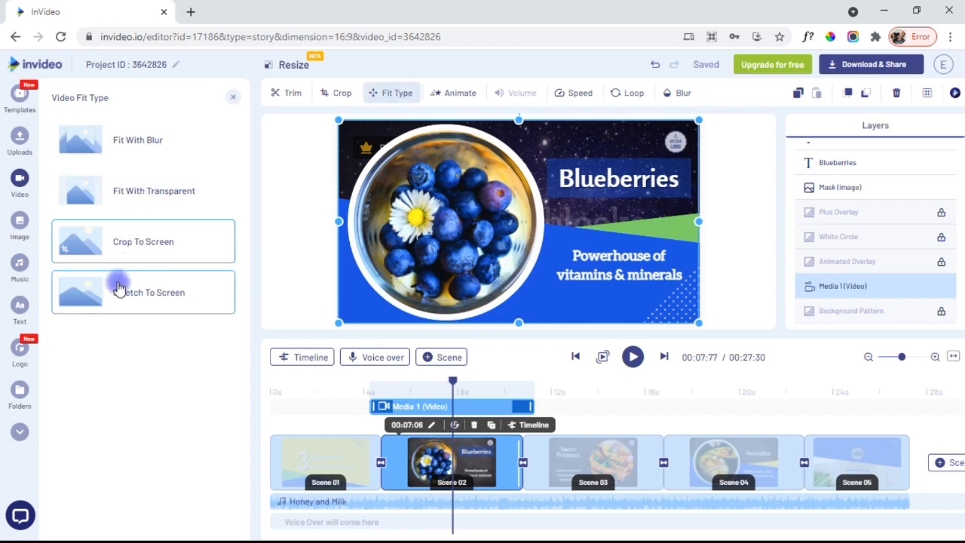
{"action": "left_click", "coordinate": [457, 93]}
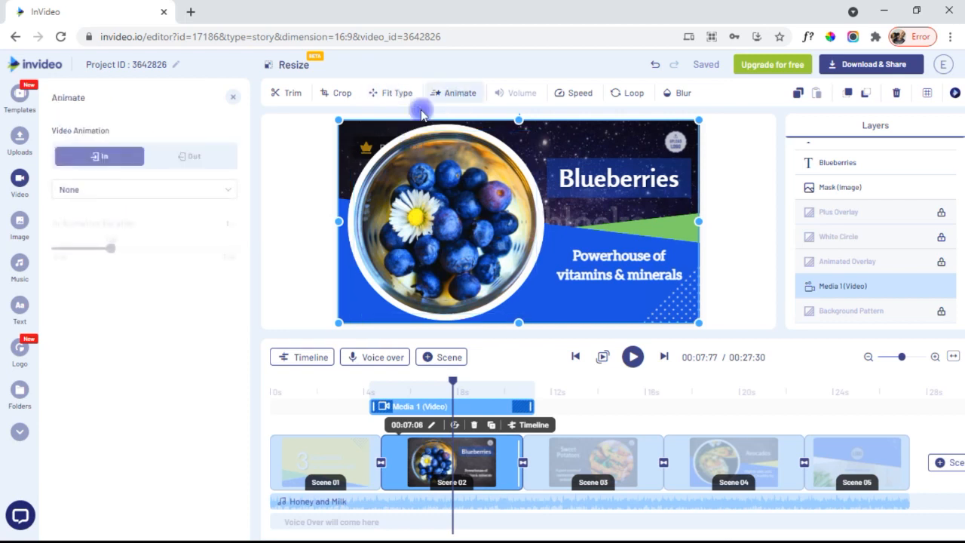
{"action": "left_click", "coordinate": [574, 94]}
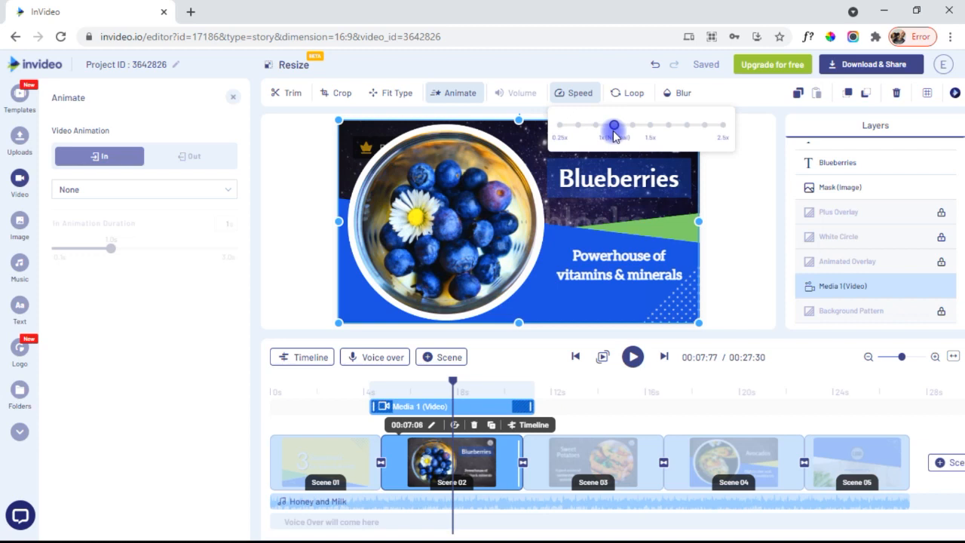
{"action": "left_click", "coordinate": [633, 94]}
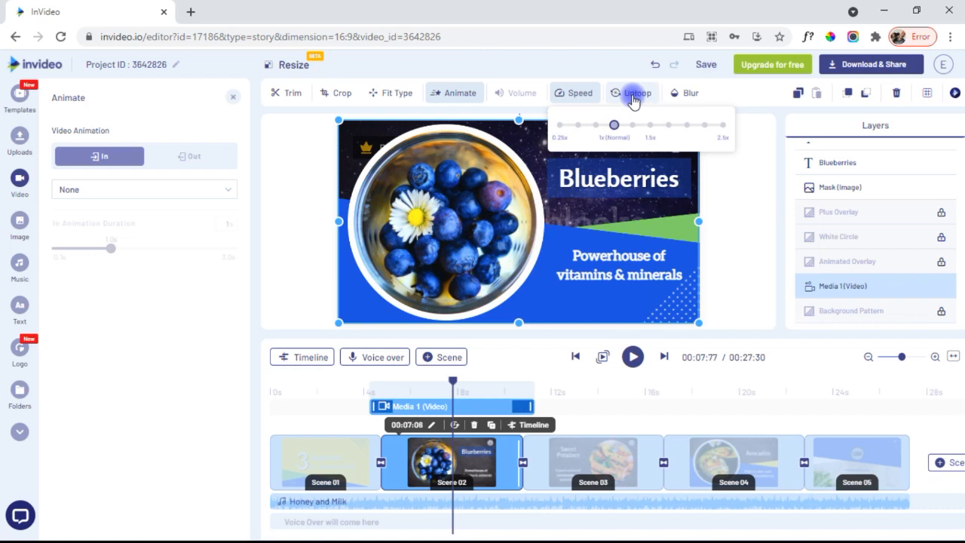
{"action": "left_click", "coordinate": [634, 95]}
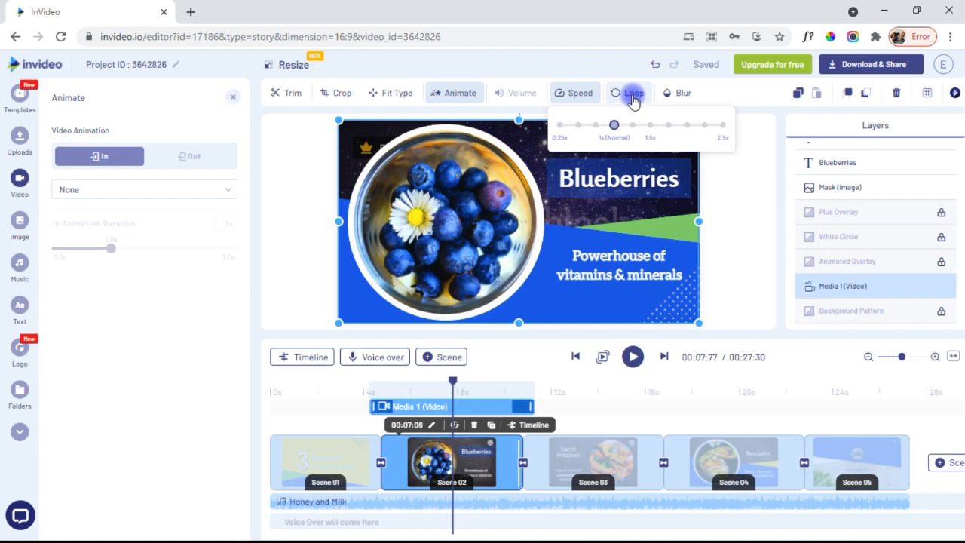
{"action": "left_click", "coordinate": [679, 93]}
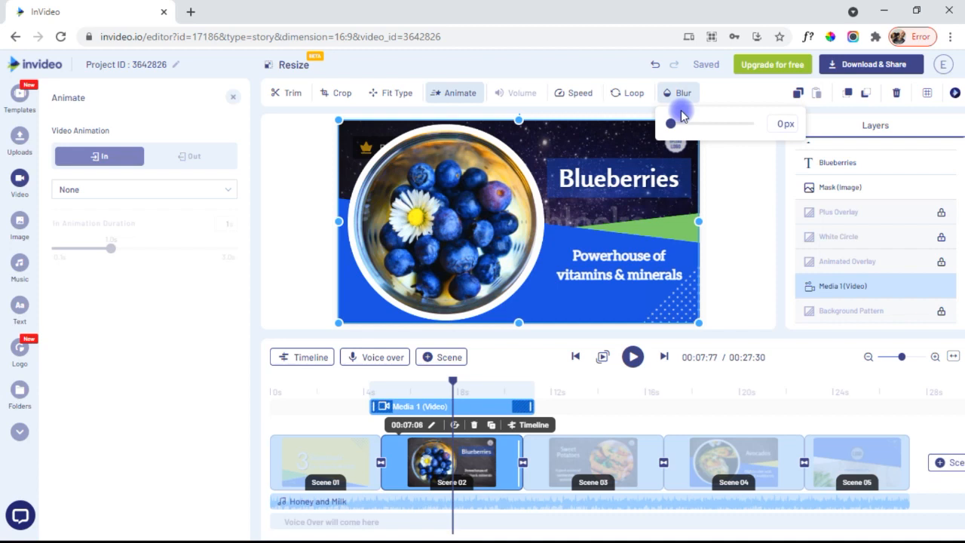
{"action": "left_click_drag", "start_coordinate": [668, 134], "coordinate": [709, 138]}
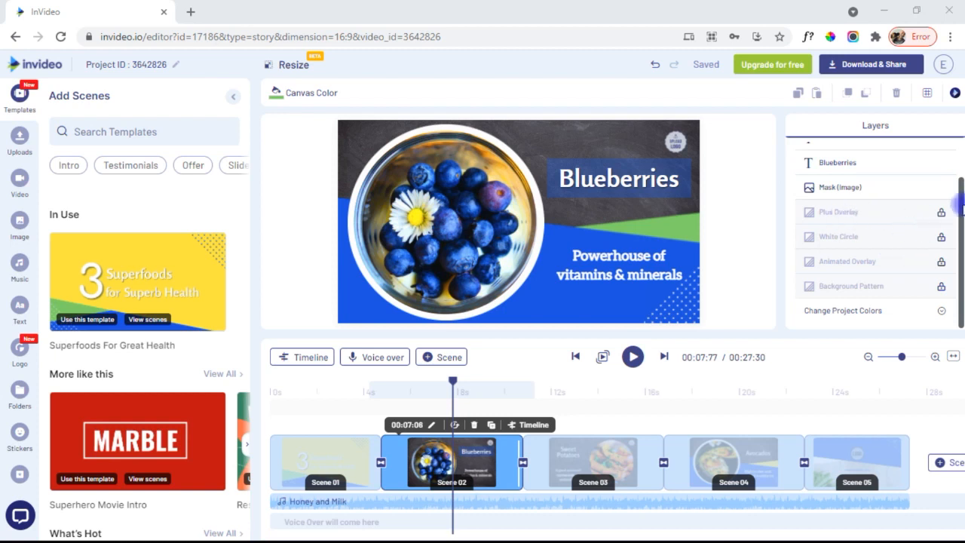
- Unlock the Square Overlay layer and review its fill, opacity and Fade From Right 3 s animation
{"action": "scroll", "coordinate": [956, 210], "scroll_direction": "up", "scroll_amount": 2}
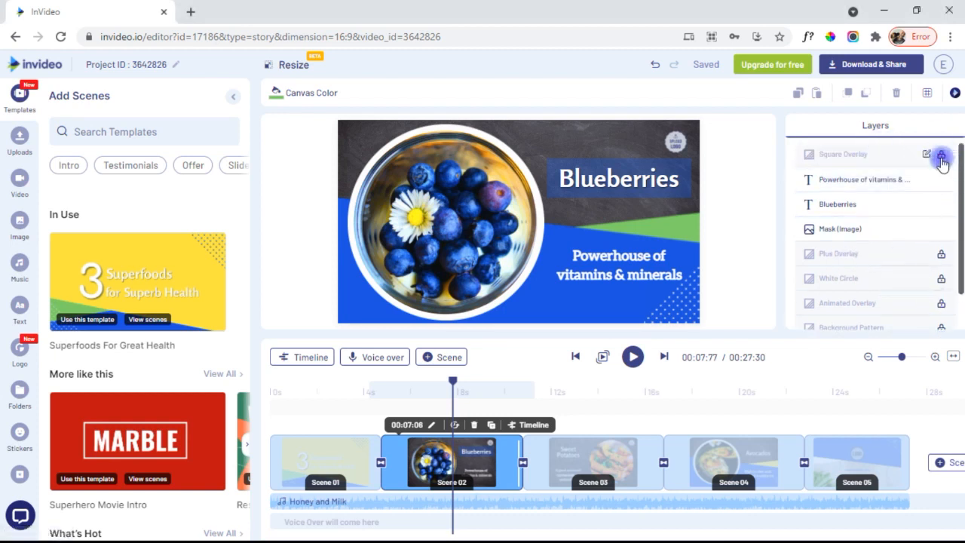
{"action": "left_click", "coordinate": [941, 157]}
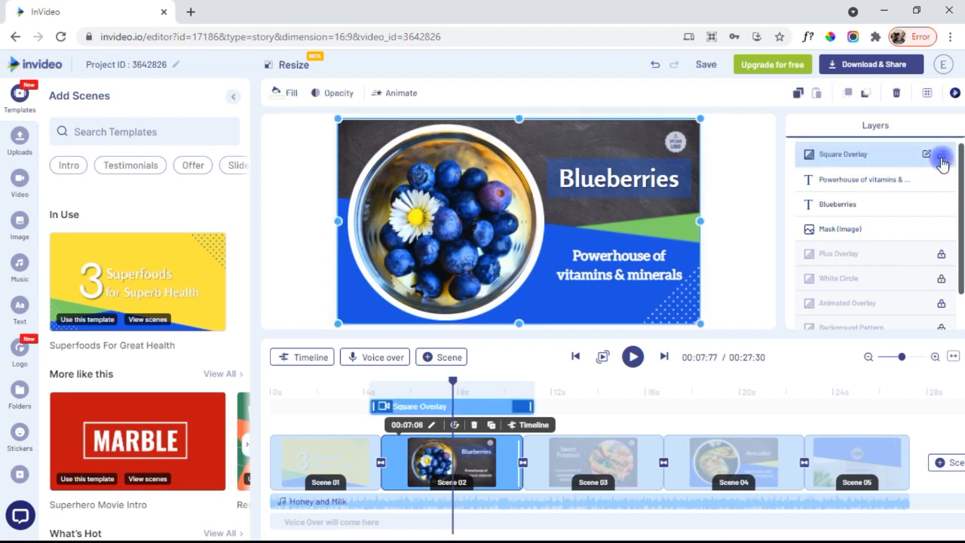
{"action": "left_click", "coordinate": [279, 94]}
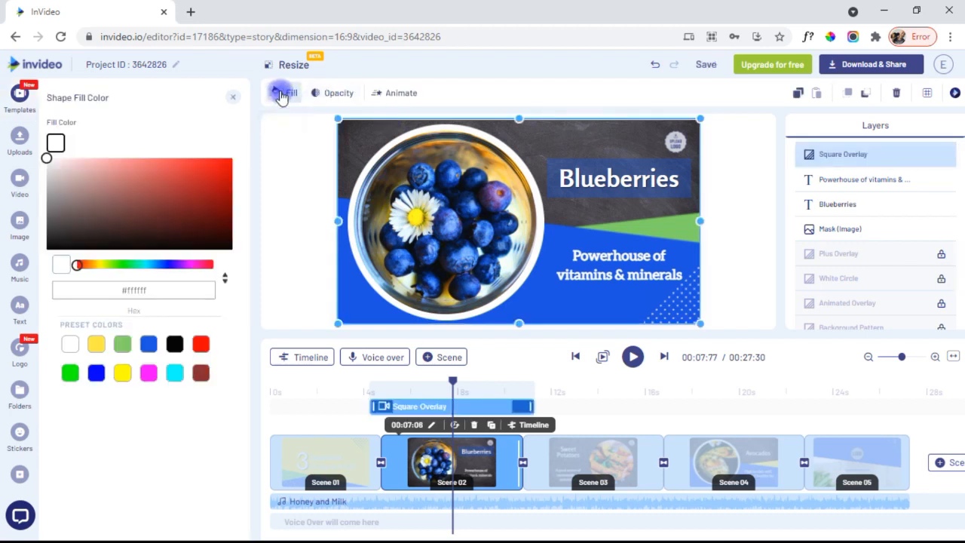
{"action": "left_click", "coordinate": [328, 96]}
{"action": "left_click", "coordinate": [386, 92]}
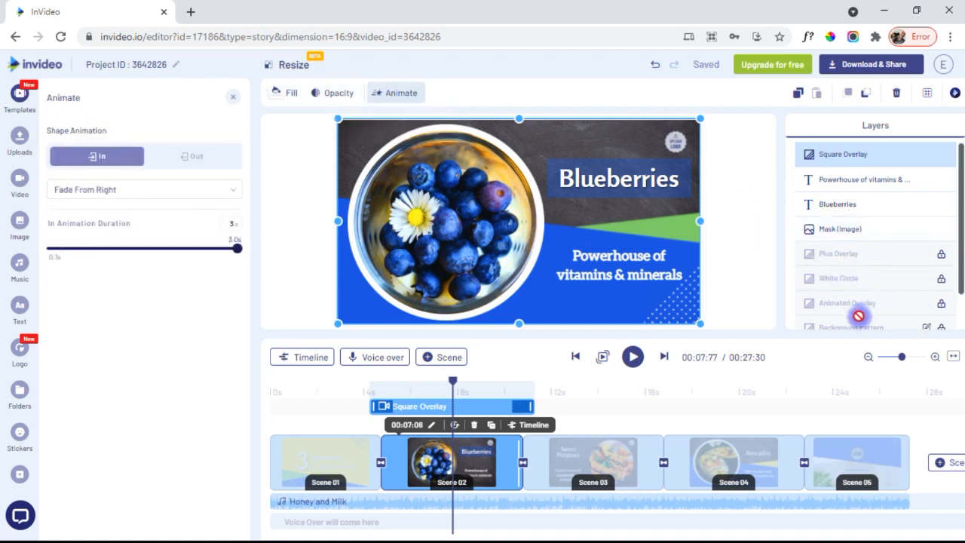
{"action": "scroll", "coordinate": [961, 240], "scroll_direction": "down", "scroll_amount": 1}
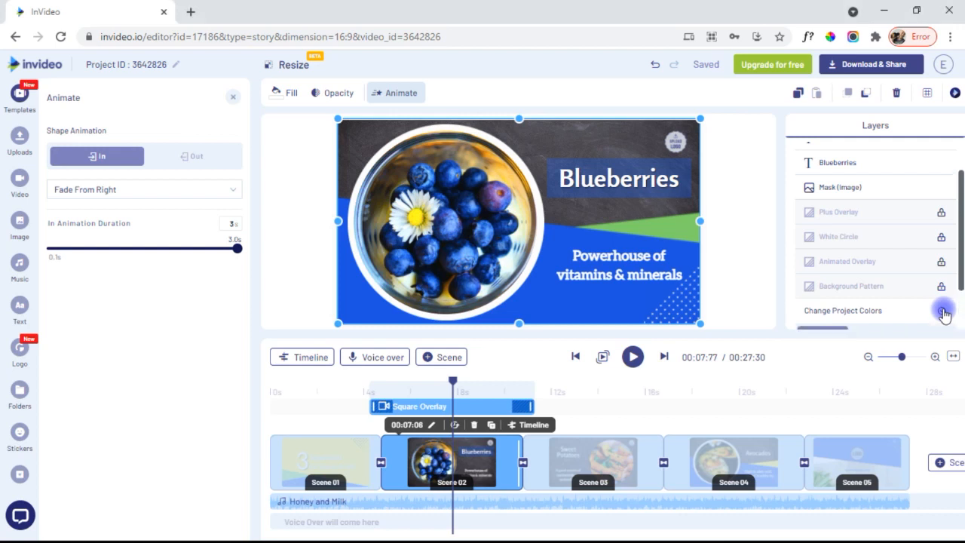
- Deselect the overlay shape to get to the music library's genre list
{"action": "left_click_drag", "start_coordinate": [961, 263], "coordinate": [962, 324]}
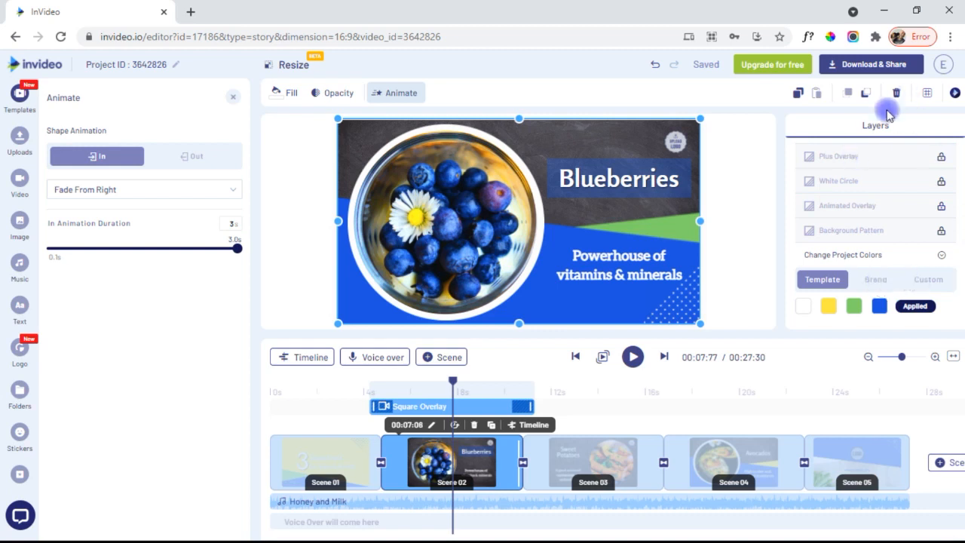
{"action": "left_click", "coordinate": [270, 197]}
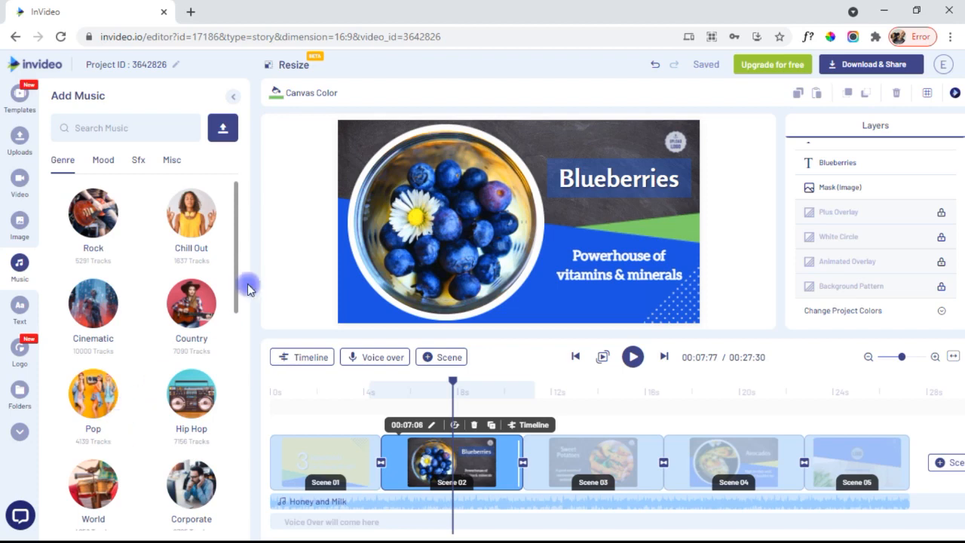
- Browse the Mood, Sfx and Misc categories, then open Rock and the Lets Keep On Moving options
{"action": "left_click_drag", "start_coordinate": [236, 296], "coordinate": [233, 233]}
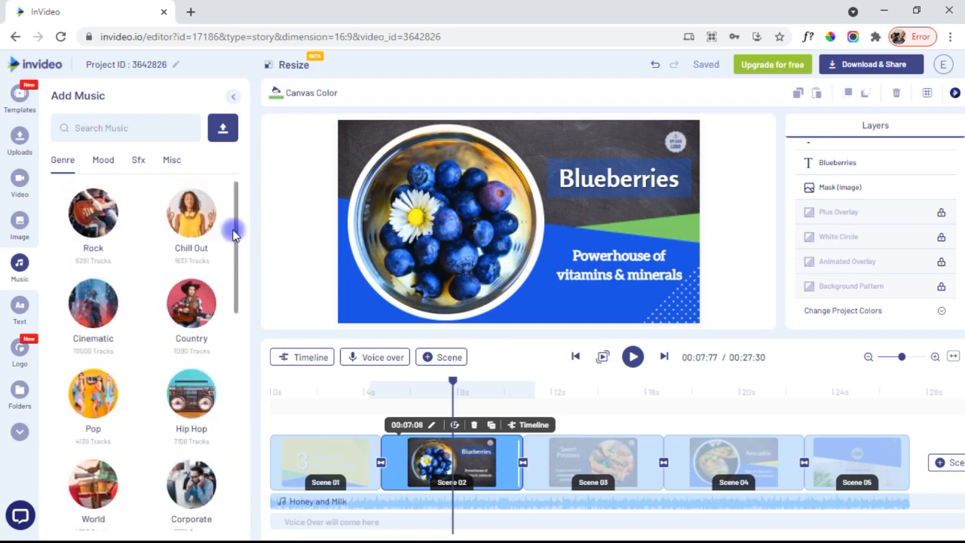
{"action": "left_click", "coordinate": [101, 162]}
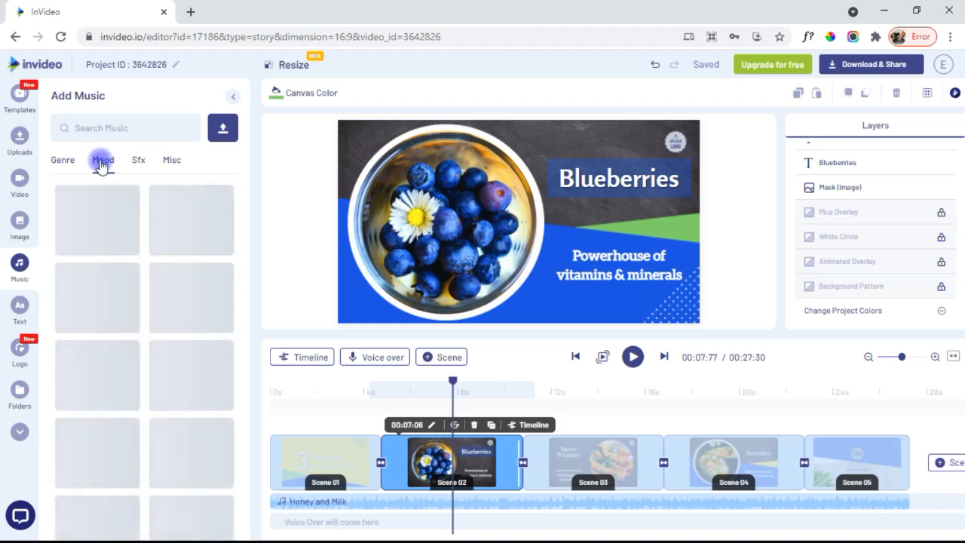
{"action": "left_click", "coordinate": [138, 163]}
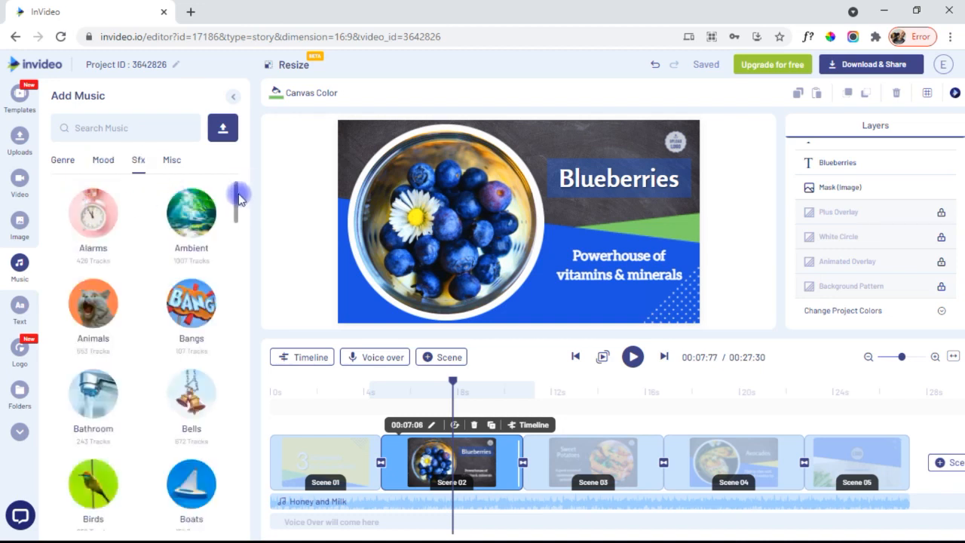
{"action": "left_click_drag", "start_coordinate": [238, 194], "coordinate": [237, 286]}
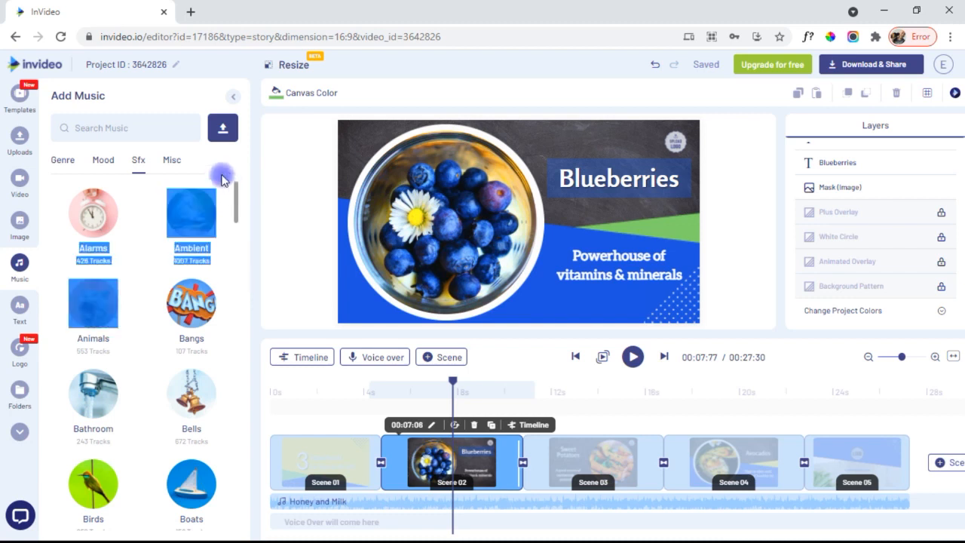
{"action": "left_click", "coordinate": [226, 186]}
{"action": "left_click_drag", "start_coordinate": [237, 198], "coordinate": [249, 177]}
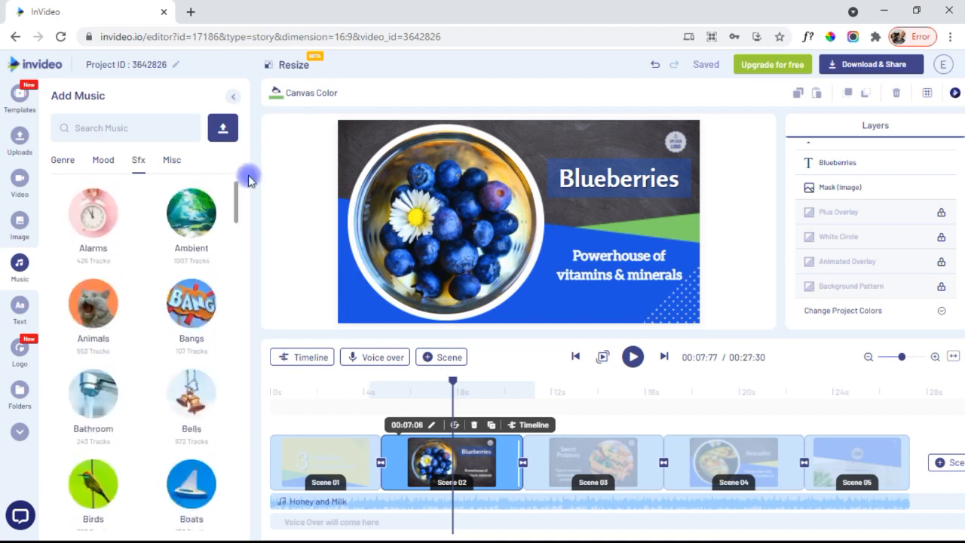
{"action": "left_click", "coordinate": [172, 161]}
{"action": "left_click", "coordinate": [64, 161]}
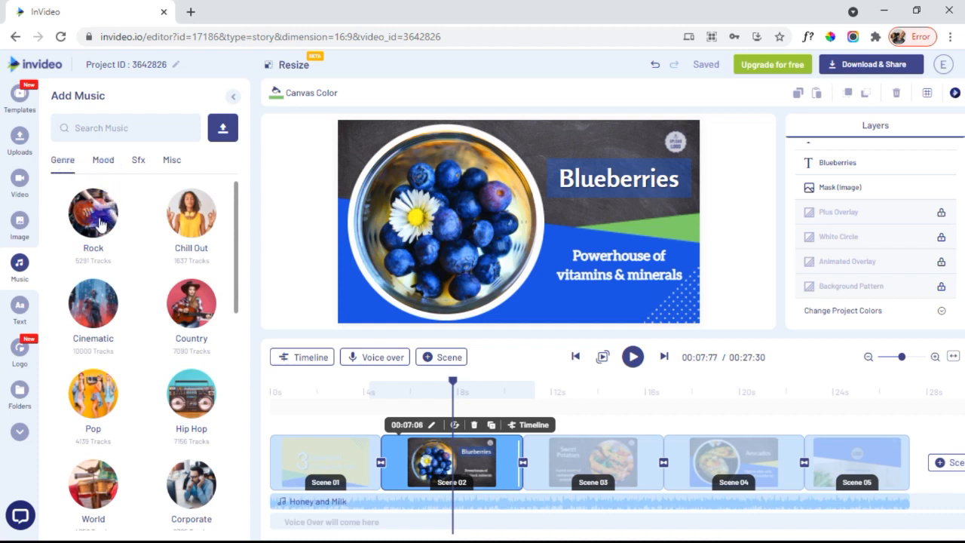
{"action": "left_click", "coordinate": [100, 224]}
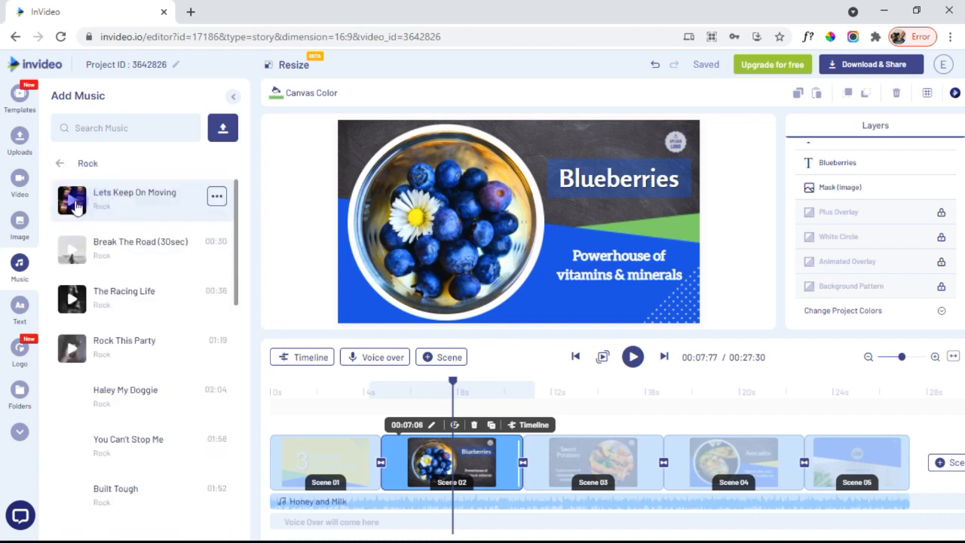
{"action": "left_click", "coordinate": [216, 198]}
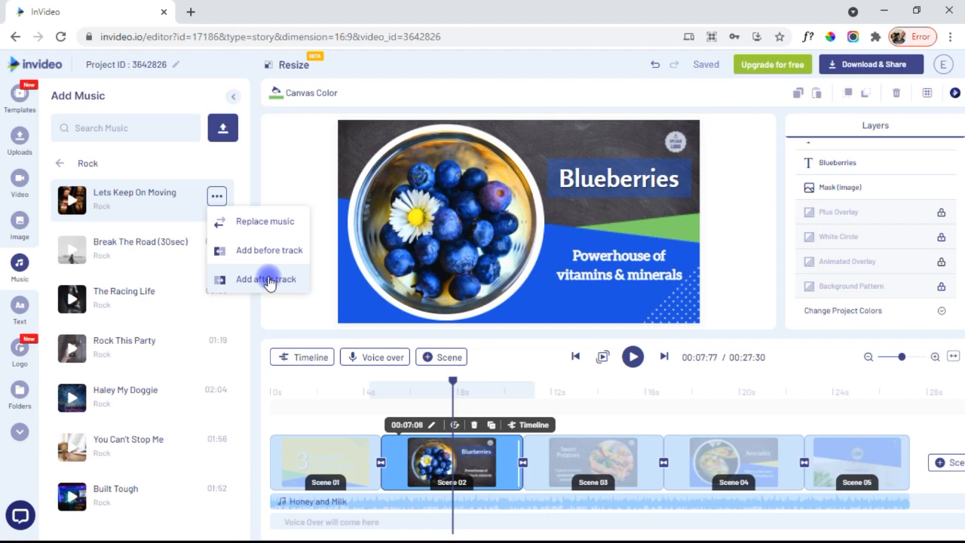
- Add Lets Keep On Moving to the soundtrack and review its volume and fade settings
{"action": "left_click", "coordinate": [266, 279]}
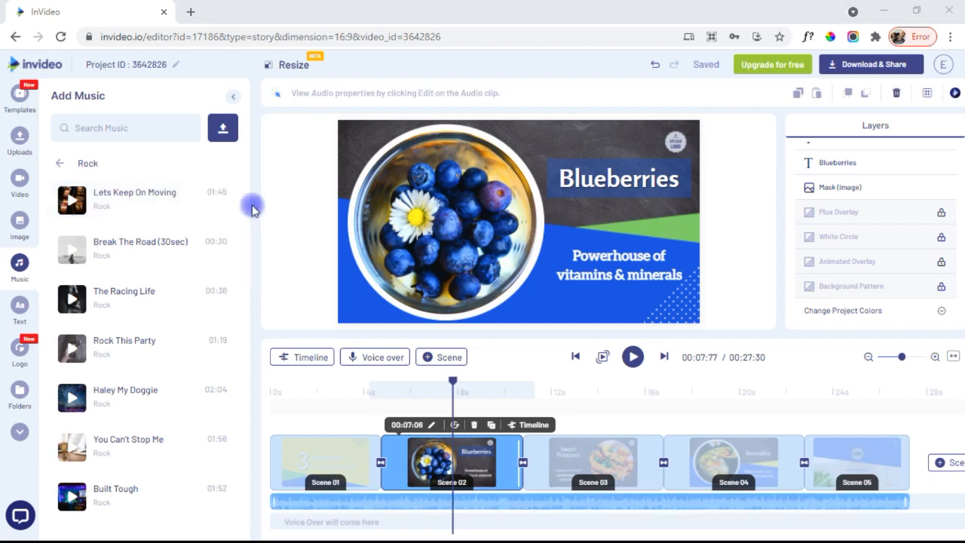
{"action": "left_click", "coordinate": [592, 503]}
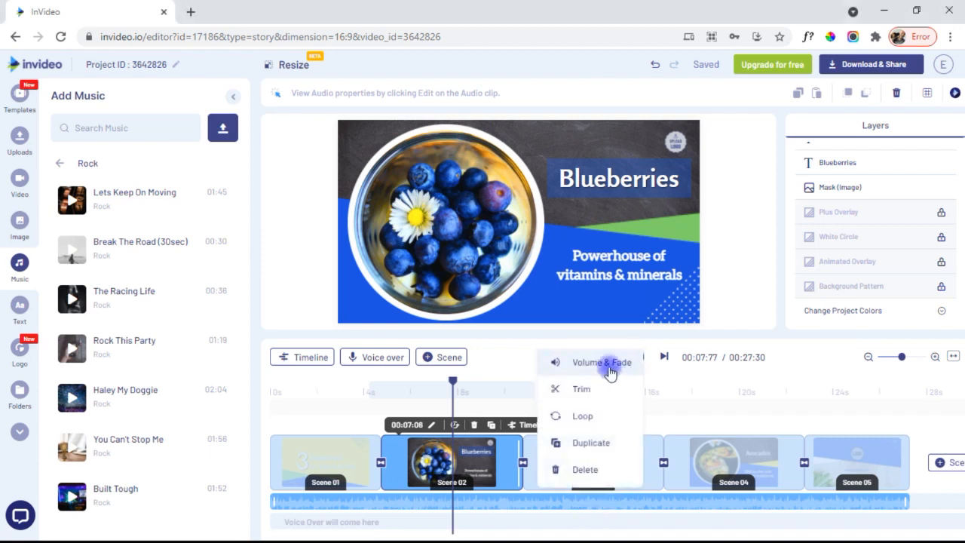
{"action": "left_click", "coordinate": [609, 364]}
{"action": "left_click", "coordinate": [154, 247]}
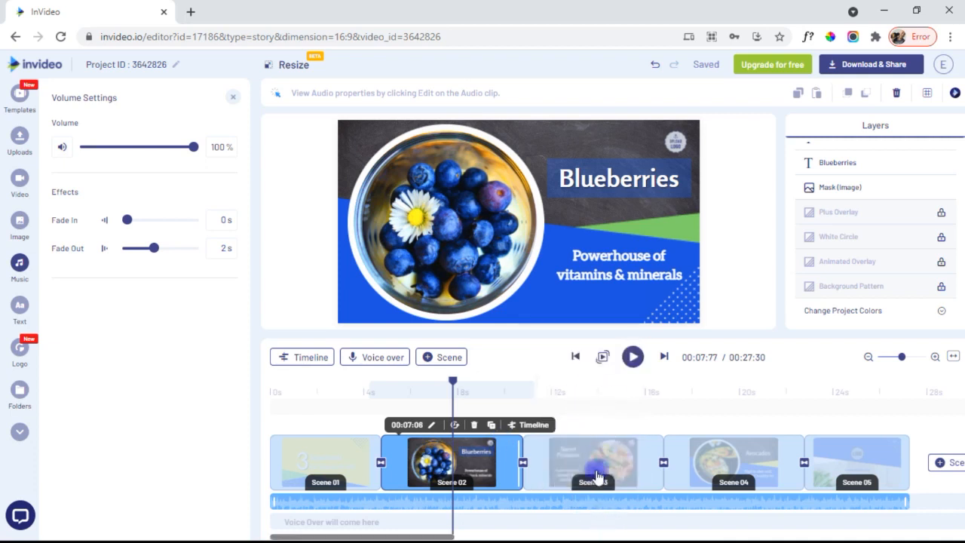
{"action": "mouse_move", "coordinate": [593, 501]}
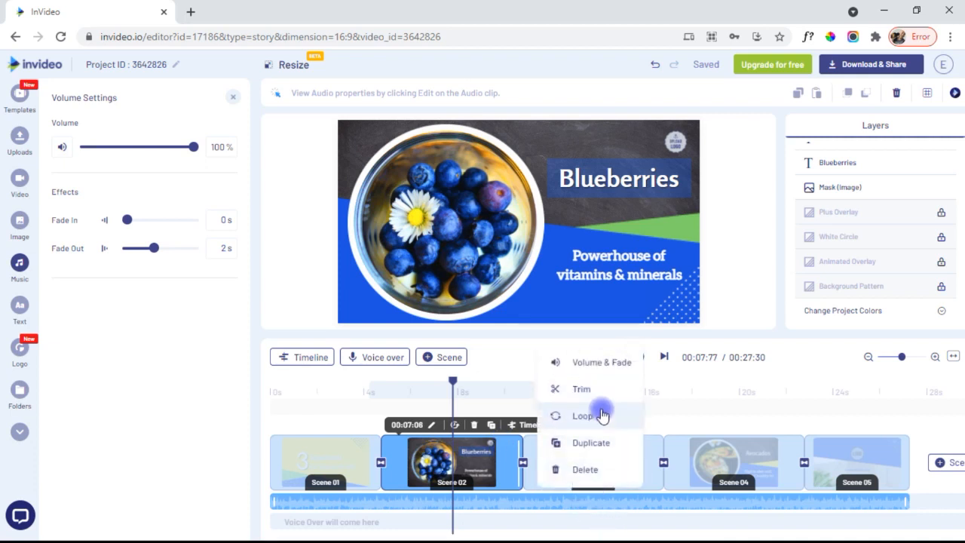
{"action": "left_click", "coordinate": [583, 471]}
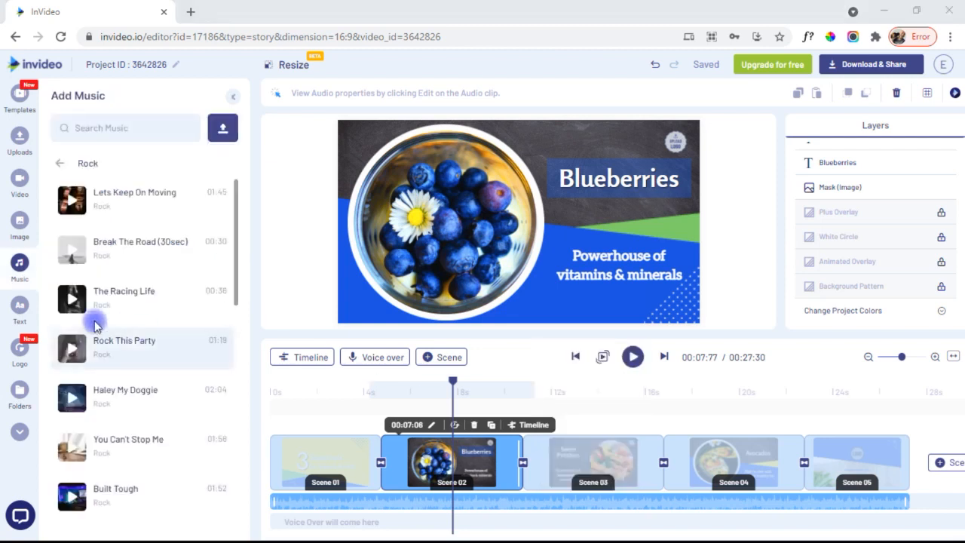
{"action": "left_click", "coordinate": [18, 306]}
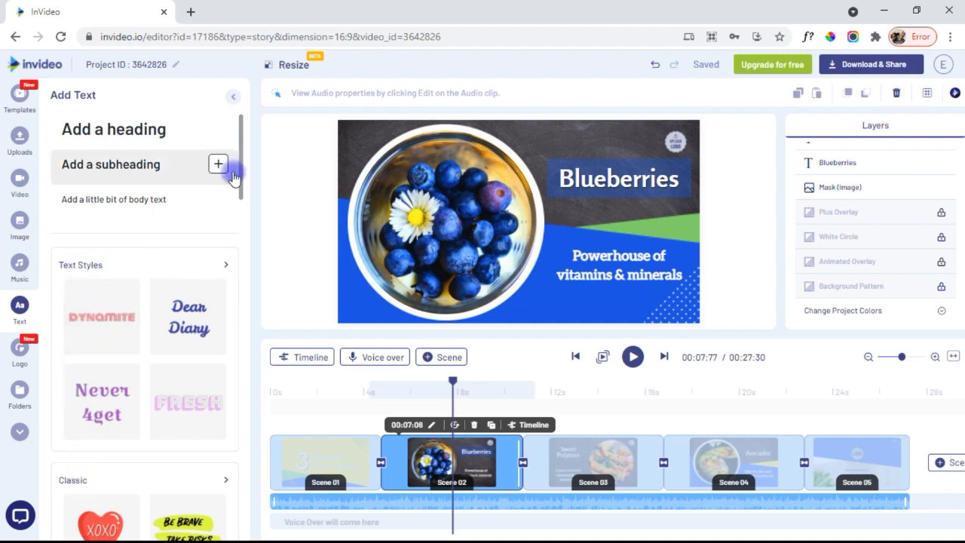
- Scroll the text presets to view all Search Boxes styles, then bring up the logo upload area
{"action": "left_click_drag", "start_coordinate": [240, 172], "coordinate": [241, 417]}
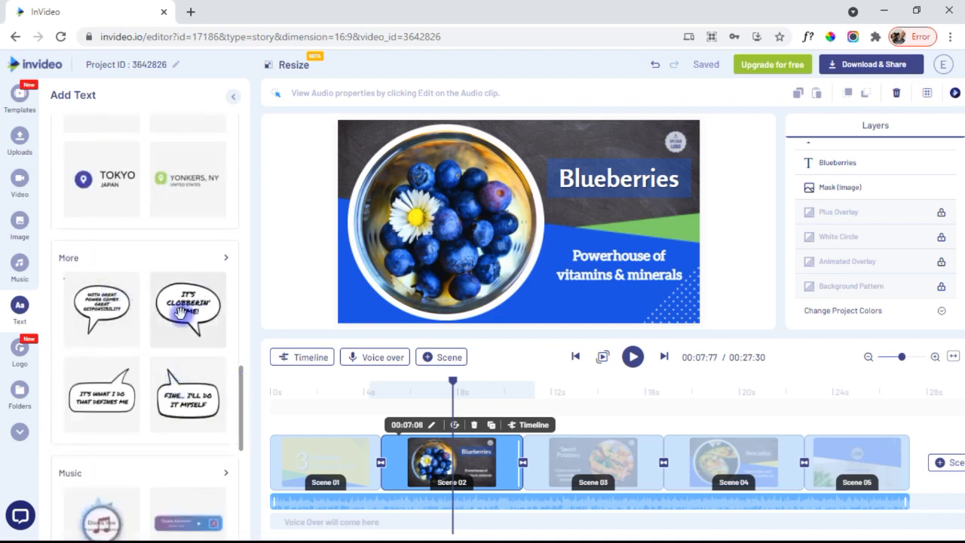
{"action": "left_click_drag", "start_coordinate": [243, 388], "coordinate": [234, 504]}
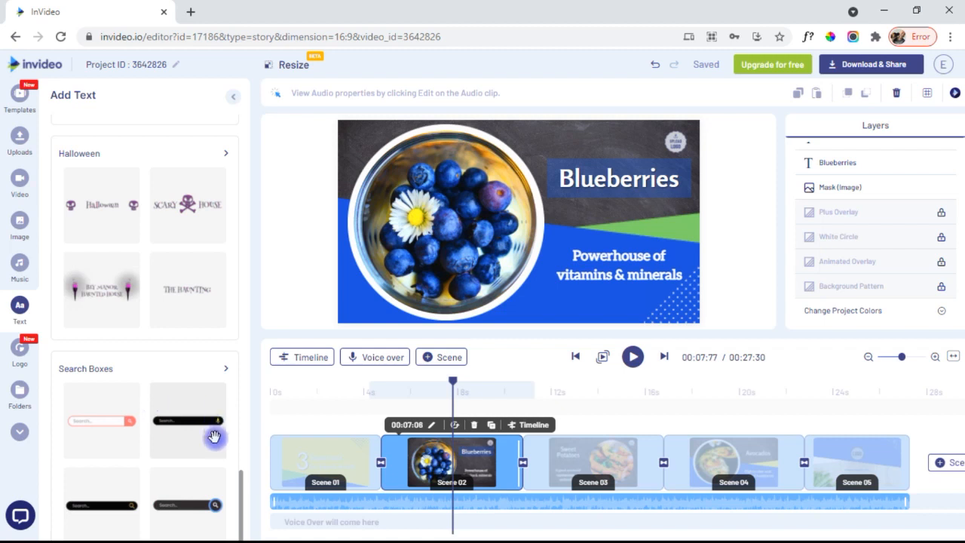
{"action": "left_click", "coordinate": [216, 371]}
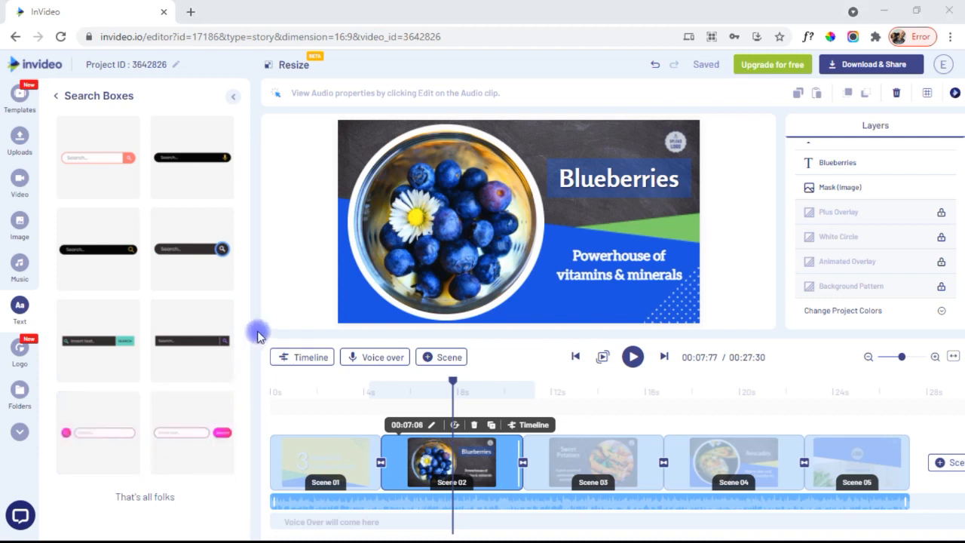
{"action": "left_click", "coordinate": [20, 360]}
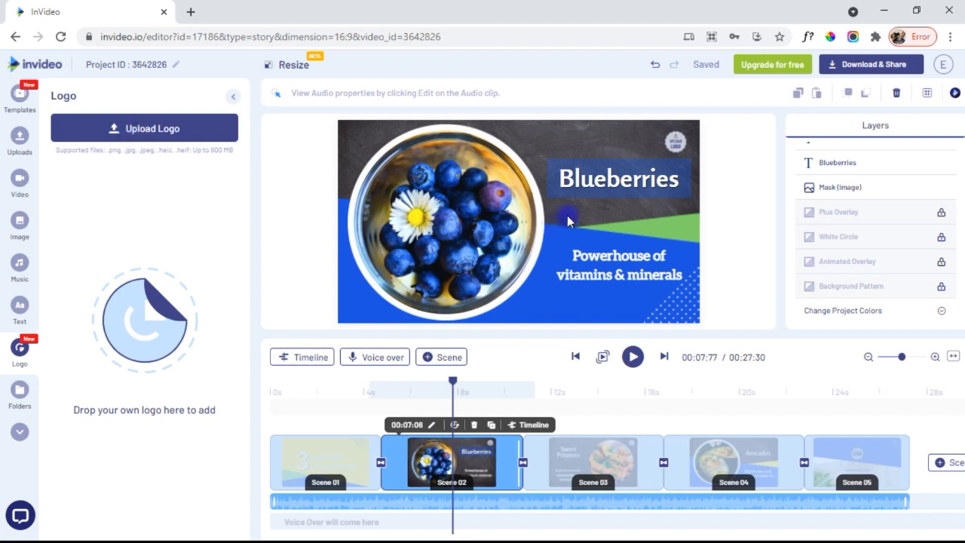
- Look at the Folders area, then scroll through the sticker library's hearts, landmarks and other stickers
{"action": "left_click", "coordinate": [20, 390]}
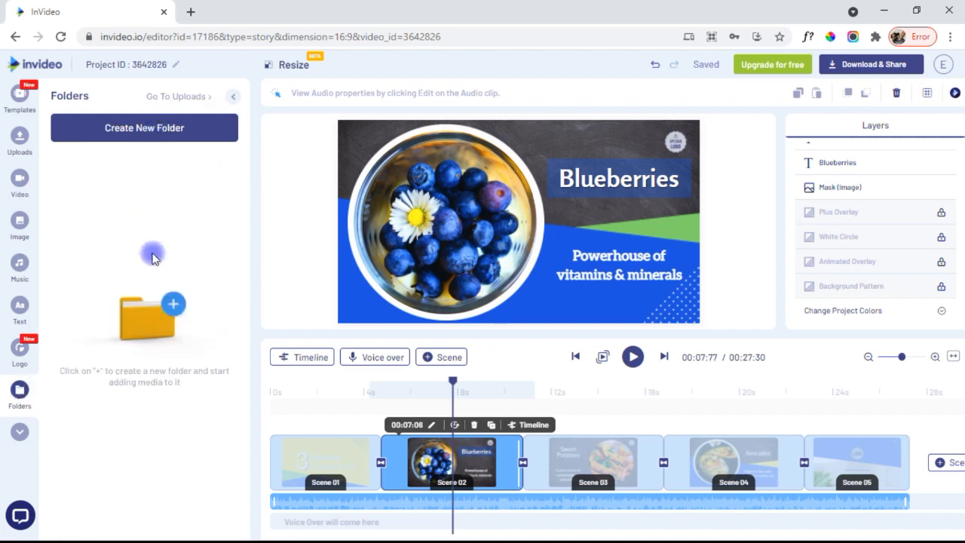
{"action": "left_click", "coordinate": [20, 432]}
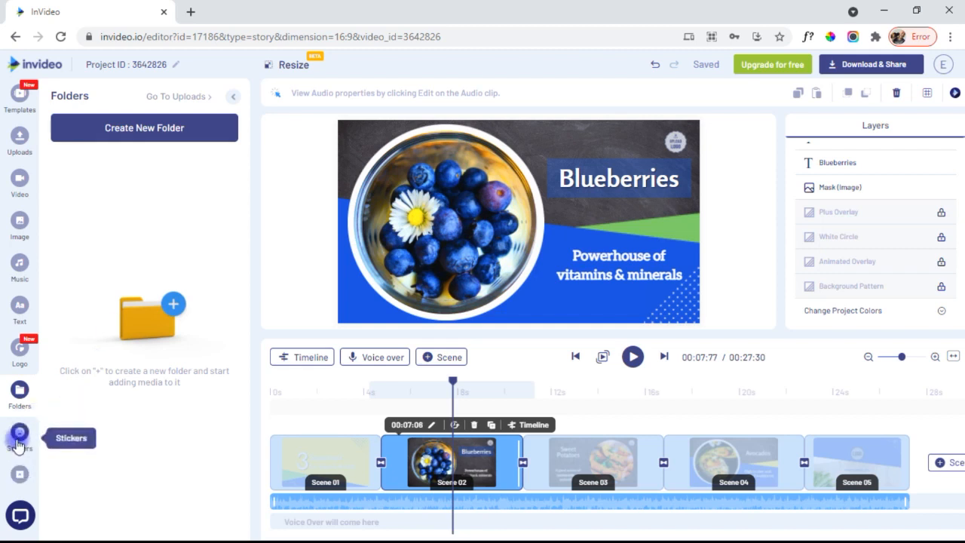
{"action": "left_click", "coordinate": [19, 437]}
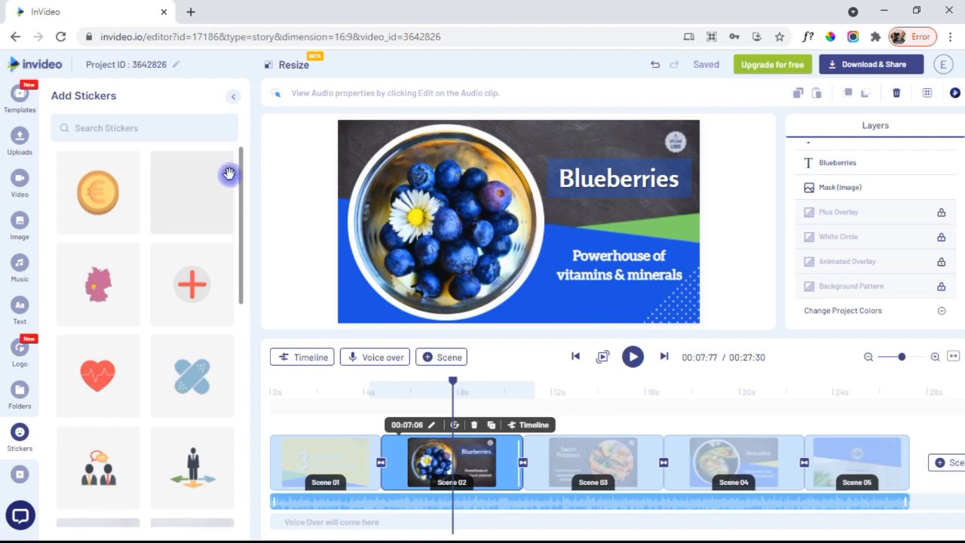
{"action": "left_click_drag", "start_coordinate": [241, 175], "coordinate": [244, 395]}
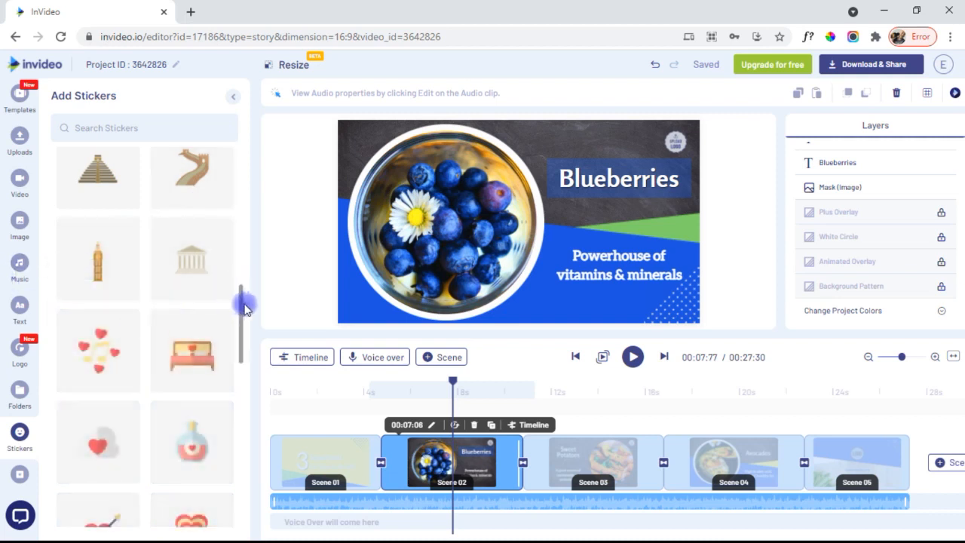
{"action": "left_click_drag", "start_coordinate": [243, 341], "coordinate": [249, 446]}
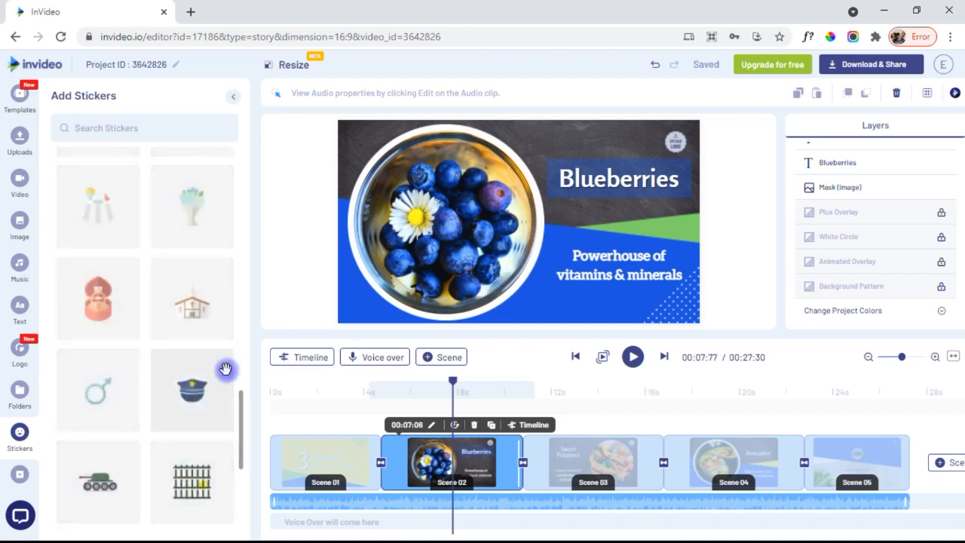
- Bring up the Overlays library and browse its pineapple and portrait overlay clips
{"action": "left_click", "coordinate": [20, 474]}
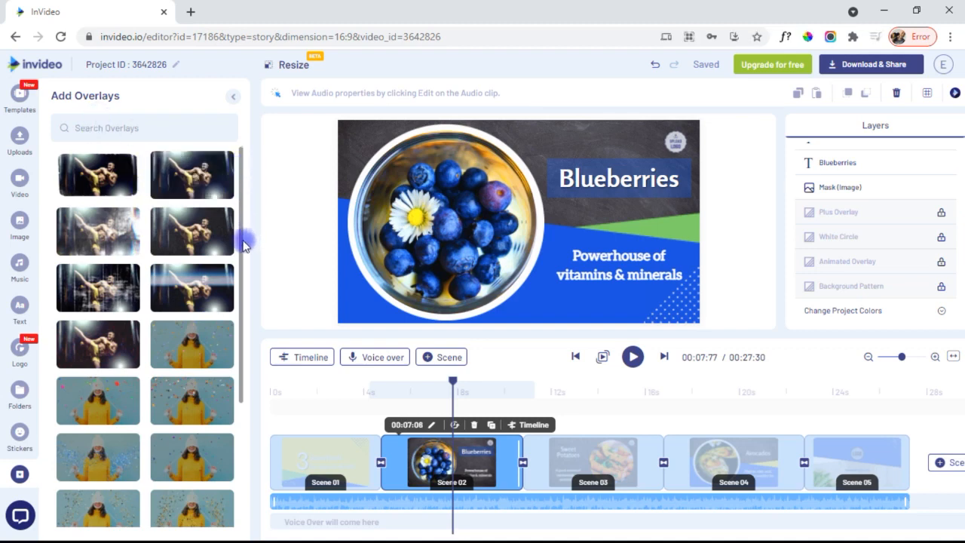
{"action": "left_click_drag", "start_coordinate": [242, 240], "coordinate": [231, 419]}
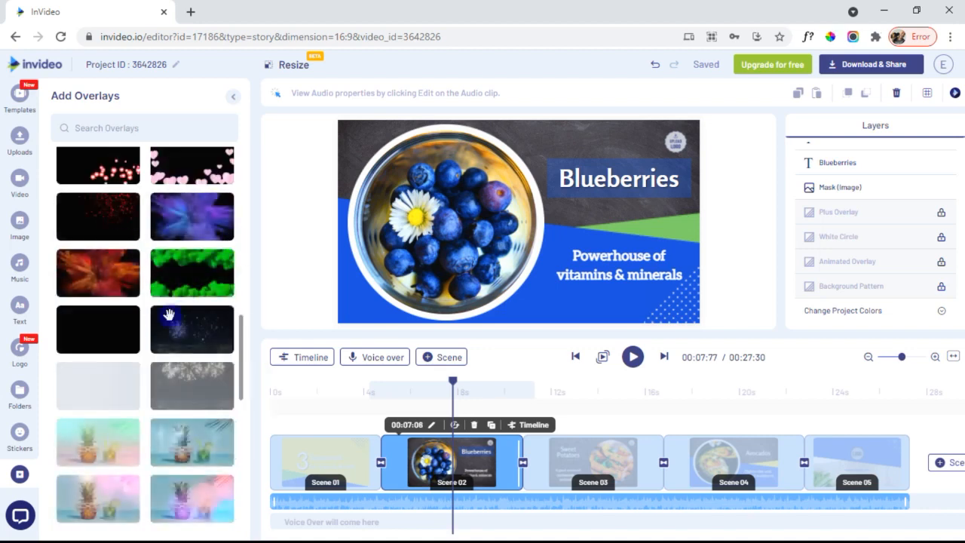
{"action": "left_click_drag", "start_coordinate": [243, 379], "coordinate": [243, 466]}
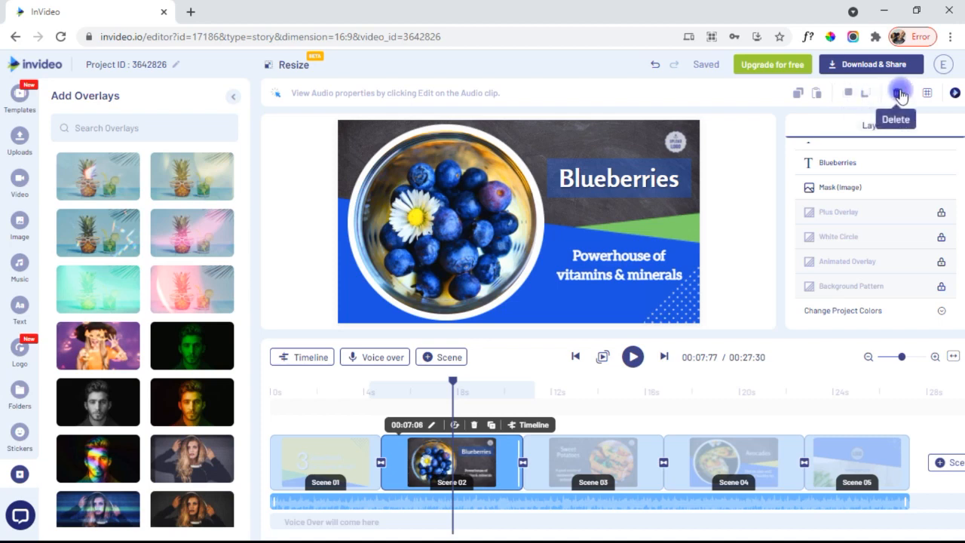
- Toggle the canvas alignment grid on and back off, then bring up the Voice over choices
{"action": "left_click", "coordinate": [927, 93]}
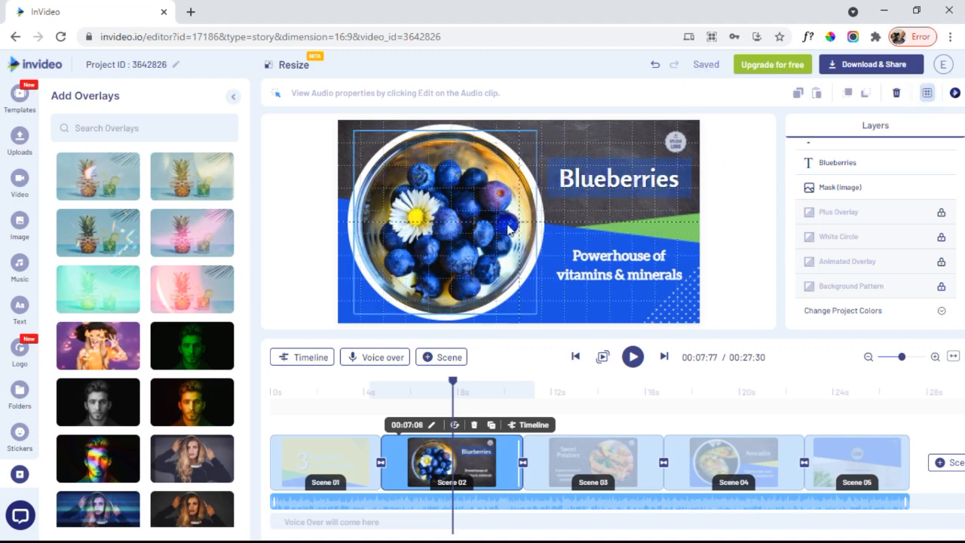
{"action": "left_click", "coordinate": [927, 96]}
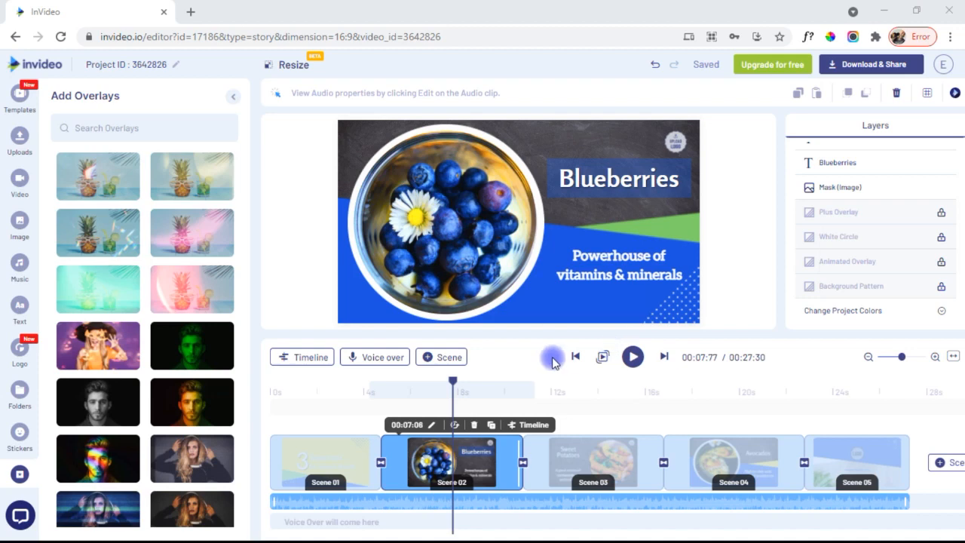
{"action": "left_click", "coordinate": [381, 359]}
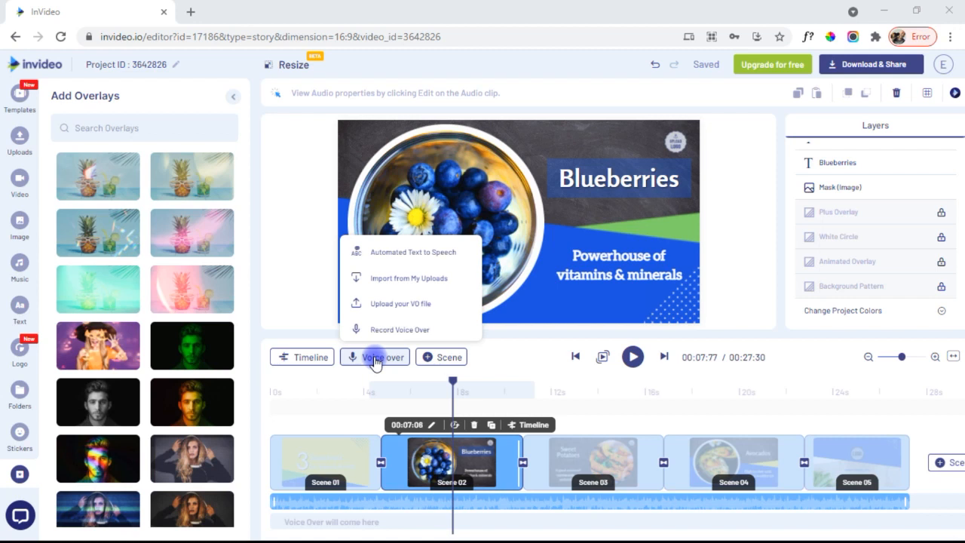
- Generate an automated text-to-speech voiceover of the pasted Blueberries line with the Justin voice
{"action": "left_click", "coordinate": [441, 260]}
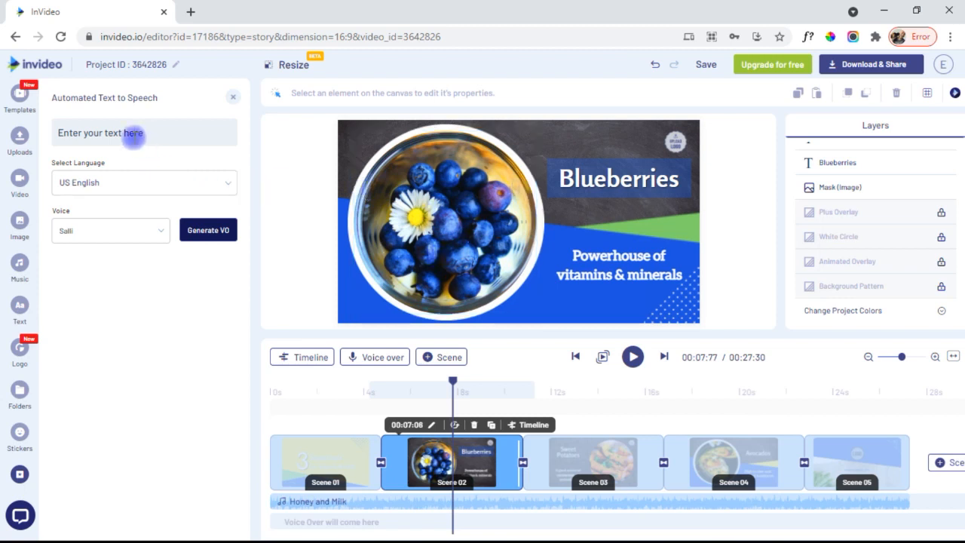
{"action": "left_click_drag", "start_coordinate": [146, 133], "coordinate": [48, 139]}
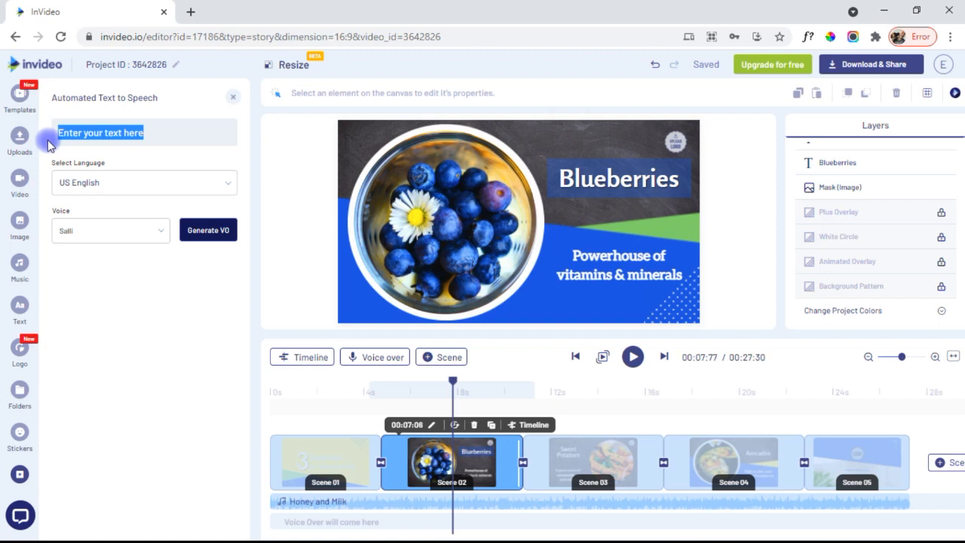
{"action": "type", "text": "Blueberries Powerhouse of vitamins and minerals"}
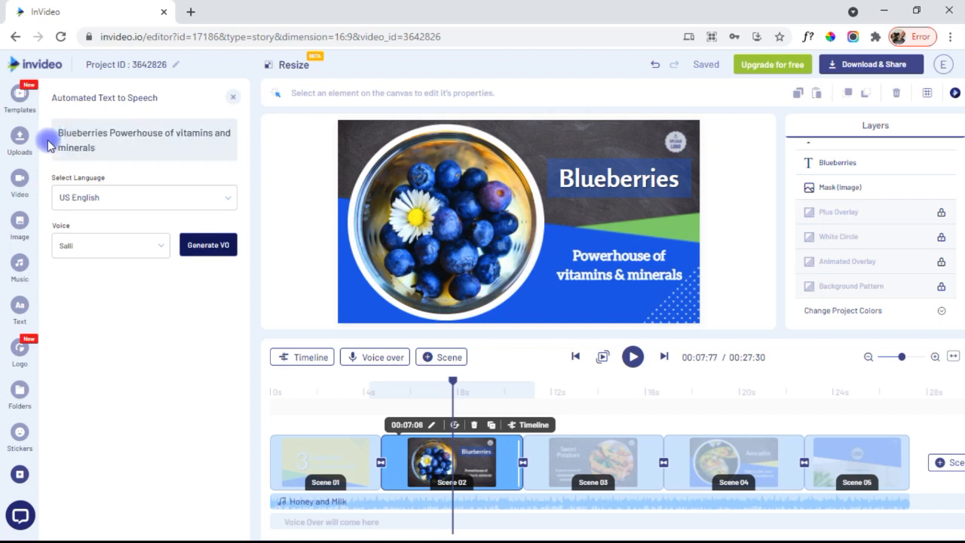
{"action": "left_click", "coordinate": [92, 243]}
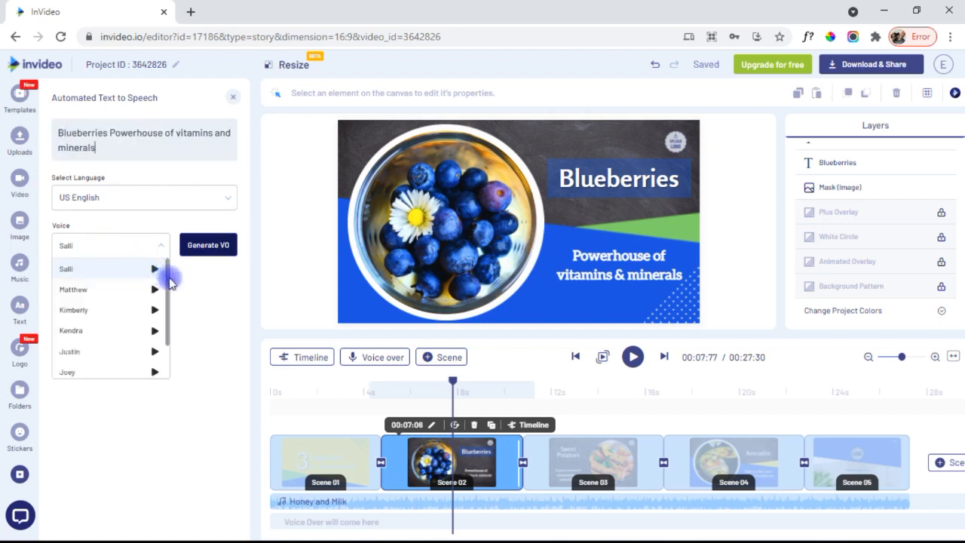
{"action": "left_click_drag", "start_coordinate": [169, 280], "coordinate": [170, 349]}
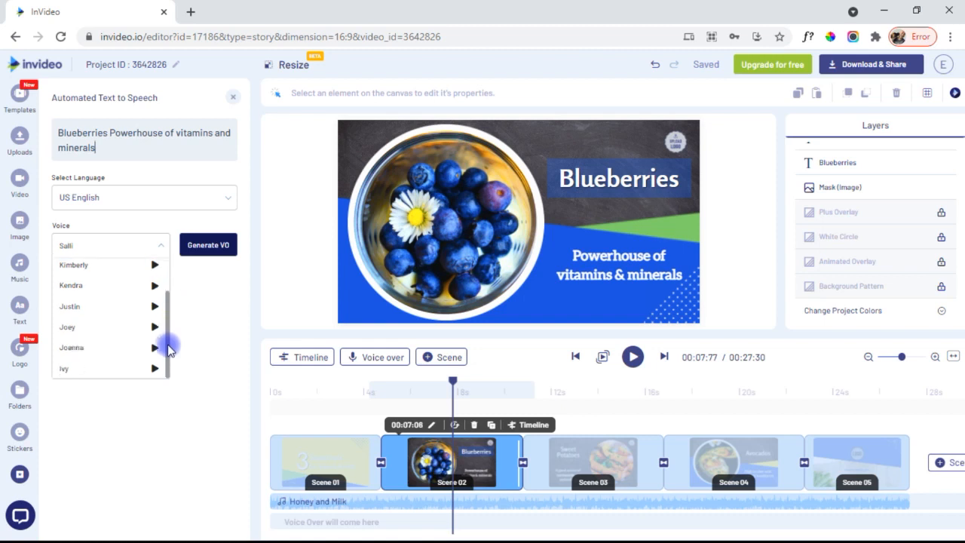
{"action": "left_click", "coordinate": [78, 307]}
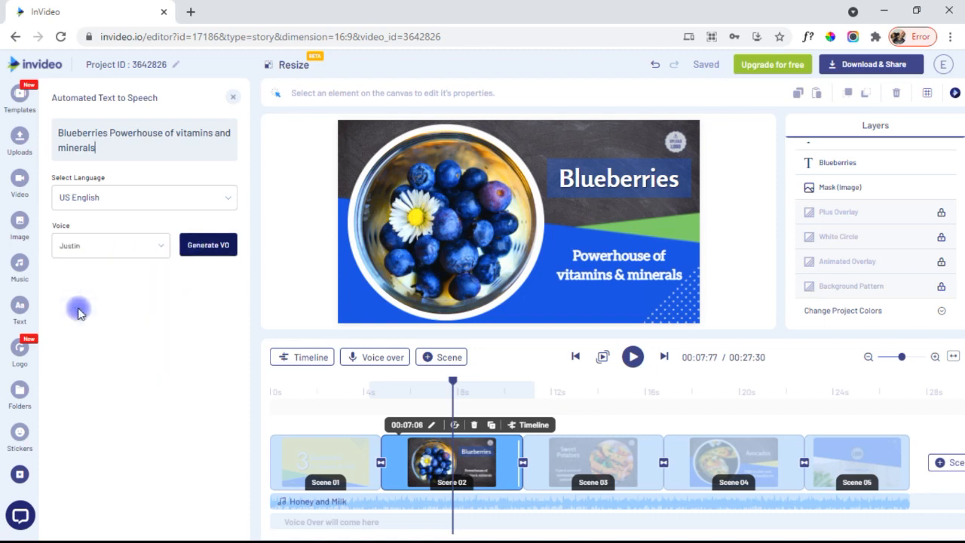
{"action": "left_click", "coordinate": [211, 242]}
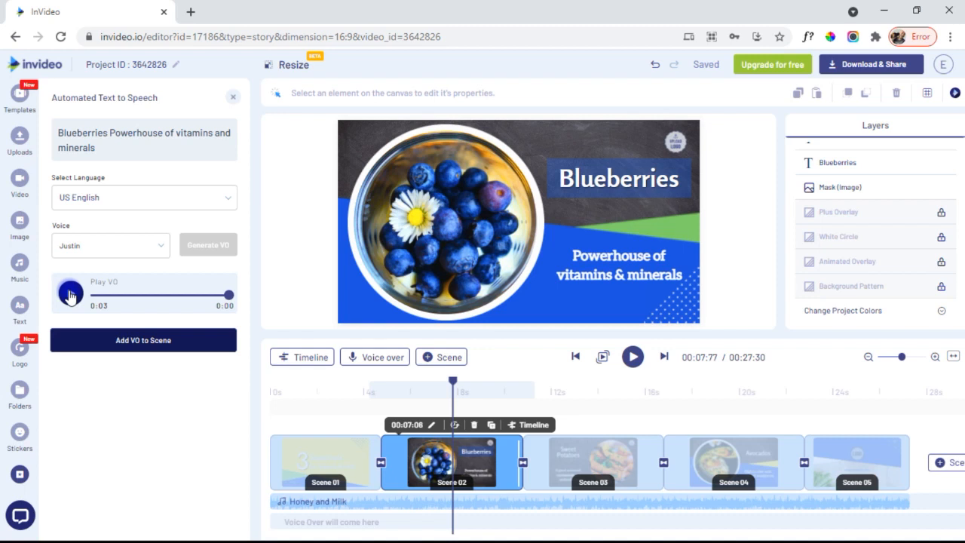
- Switch the voiceover voice to Ivy and play the voiceover back
{"action": "left_click", "coordinate": [160, 246]}
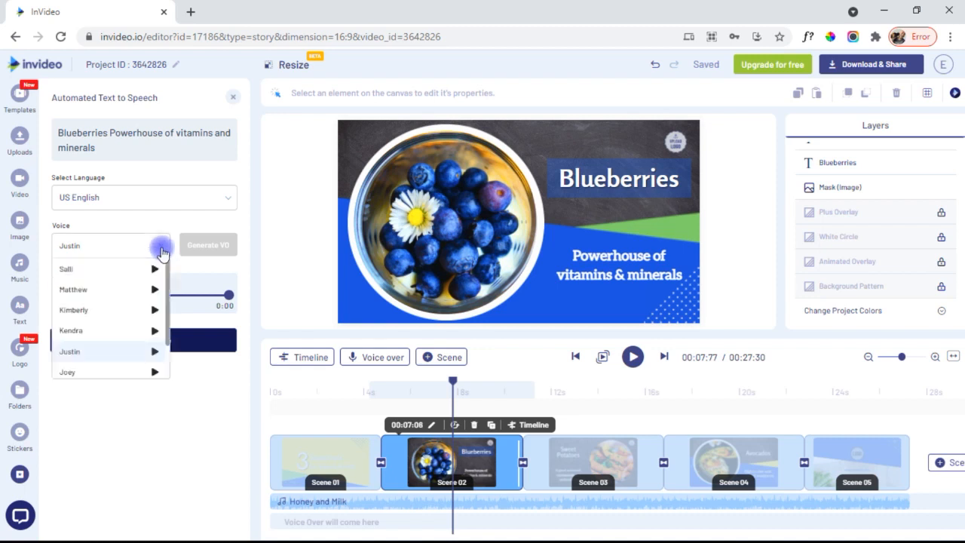
{"action": "scroll", "coordinate": [166, 275], "scroll_direction": "down", "scroll_amount": 2}
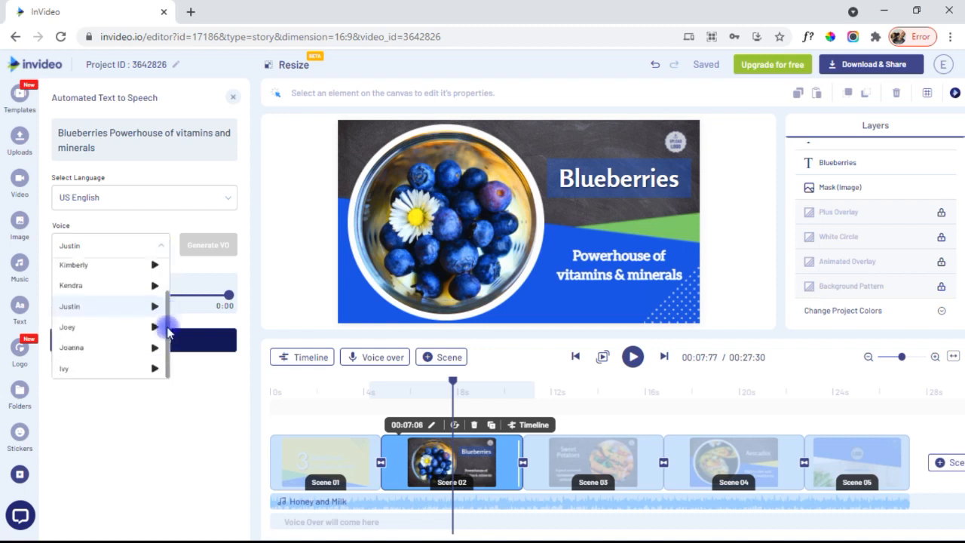
{"action": "left_click", "coordinate": [77, 368]}
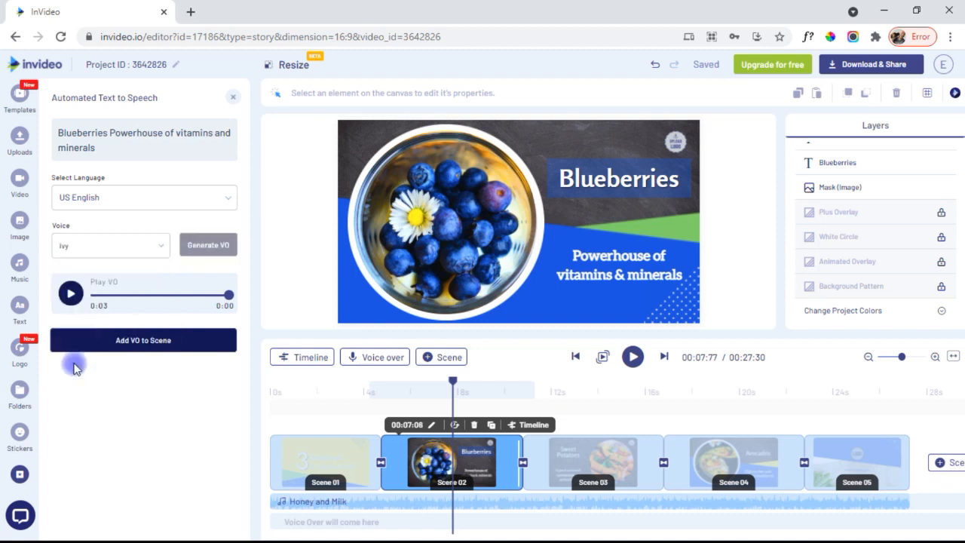
{"action": "left_click", "coordinate": [72, 294]}
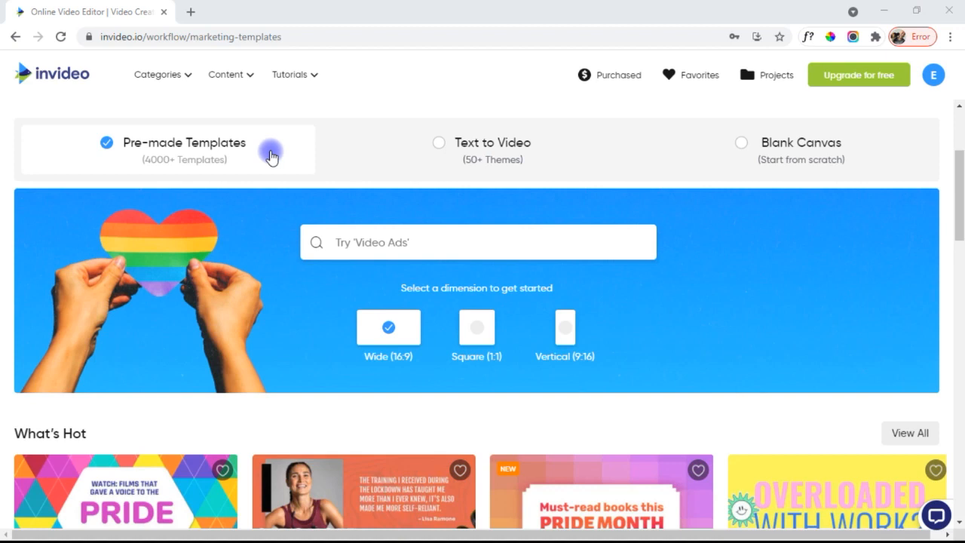
- Start a Text to Video project using the Standard Business Presentation theme
{"action": "left_click", "coordinate": [438, 152]}
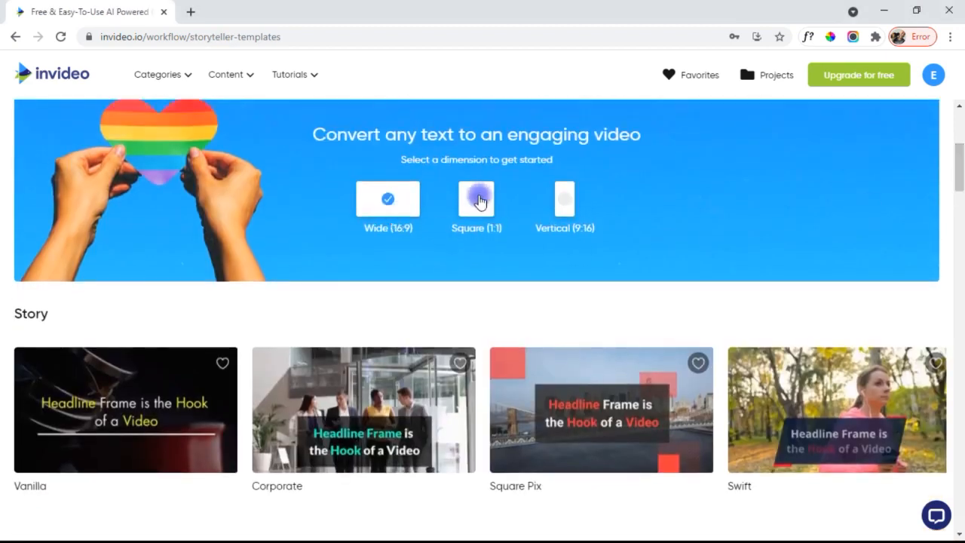
{"action": "left_click_drag", "start_coordinate": [961, 164], "coordinate": [962, 255]}
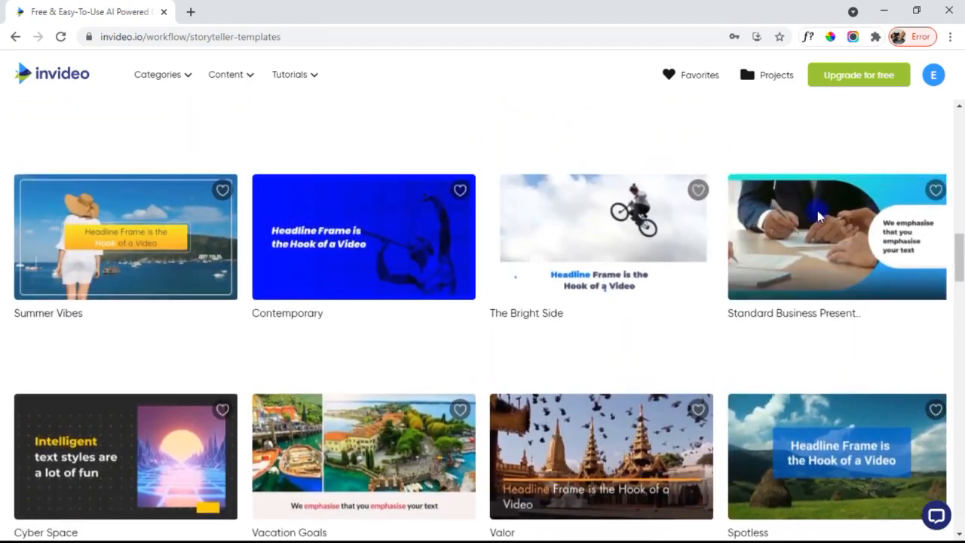
{"action": "mouse_move", "coordinate": [819, 274]}
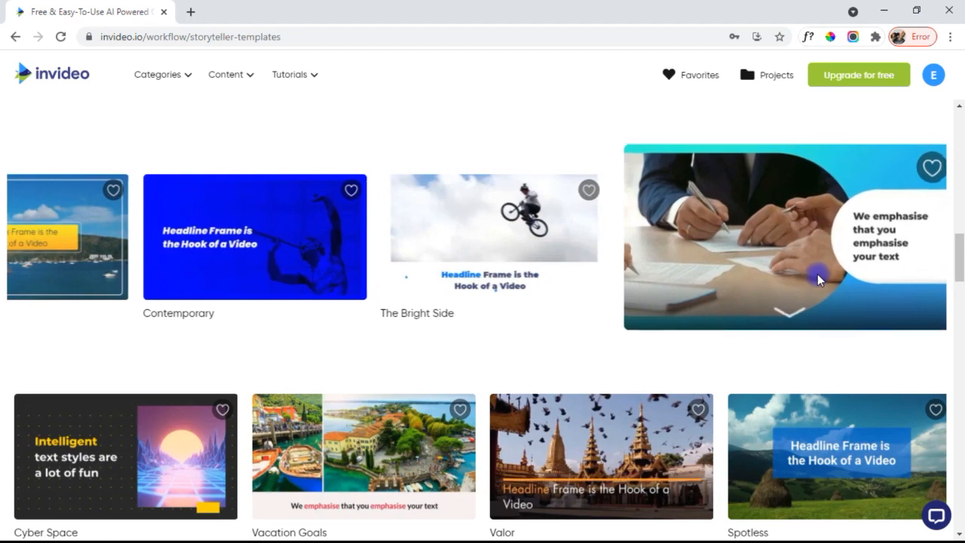
{"action": "left_click", "coordinate": [787, 320]}
{"action": "left_click_drag", "start_coordinate": [960, 270], "coordinate": [959, 290]}
{"action": "left_click", "coordinate": [636, 360]}
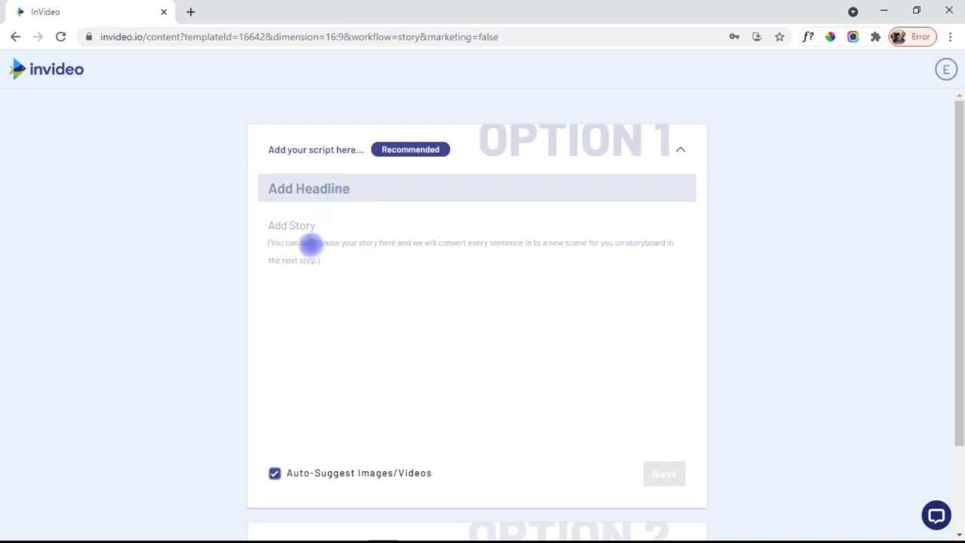
- Preview the URL and media-file options for building the video
{"action": "left_click_drag", "start_coordinate": [959, 134], "coordinate": [960, 283]}
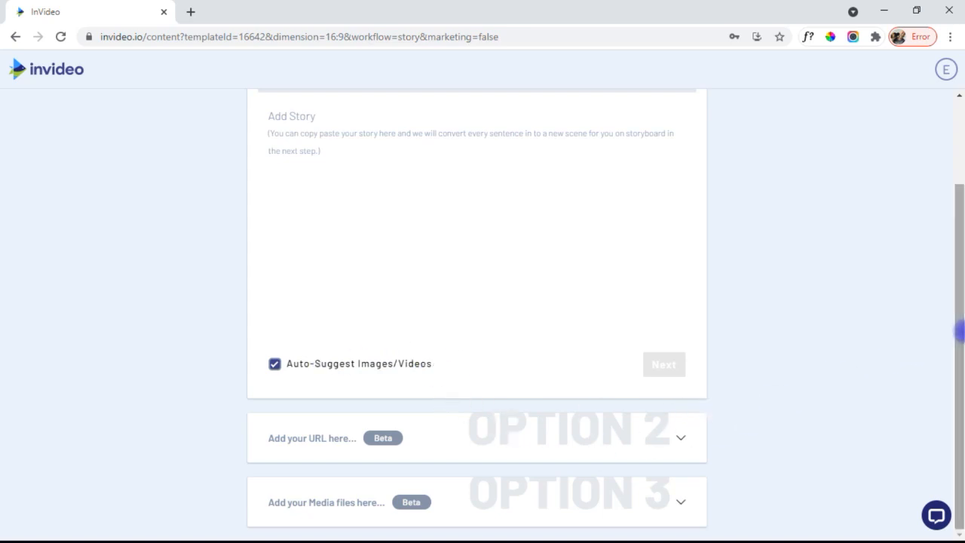
{"action": "left_click", "coordinate": [657, 440]}
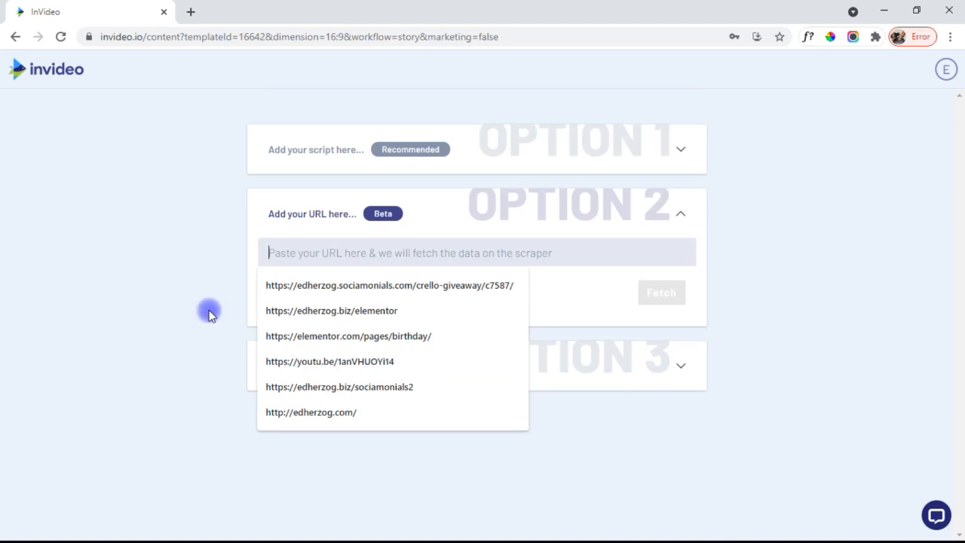
{"action": "left_click", "coordinate": [209, 315]}
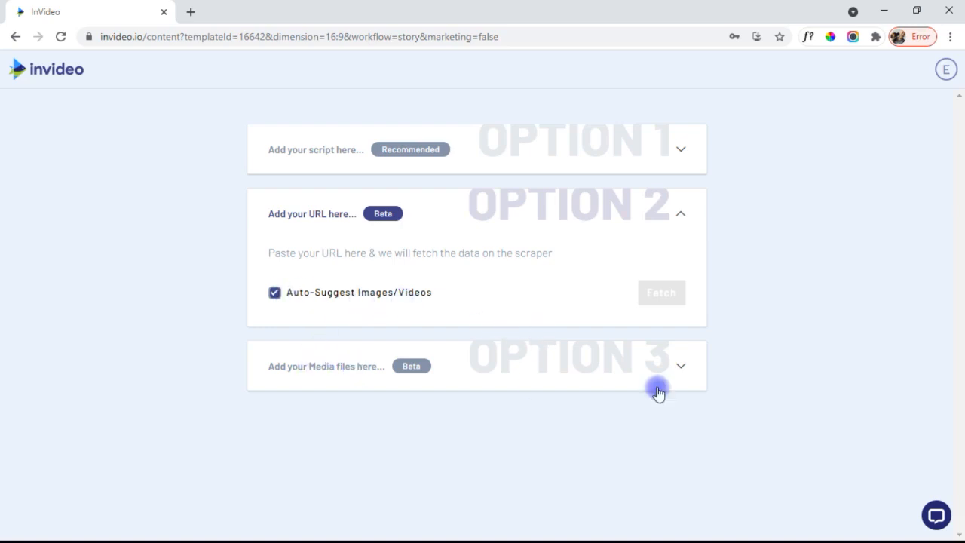
{"action": "left_click", "coordinate": [682, 369]}
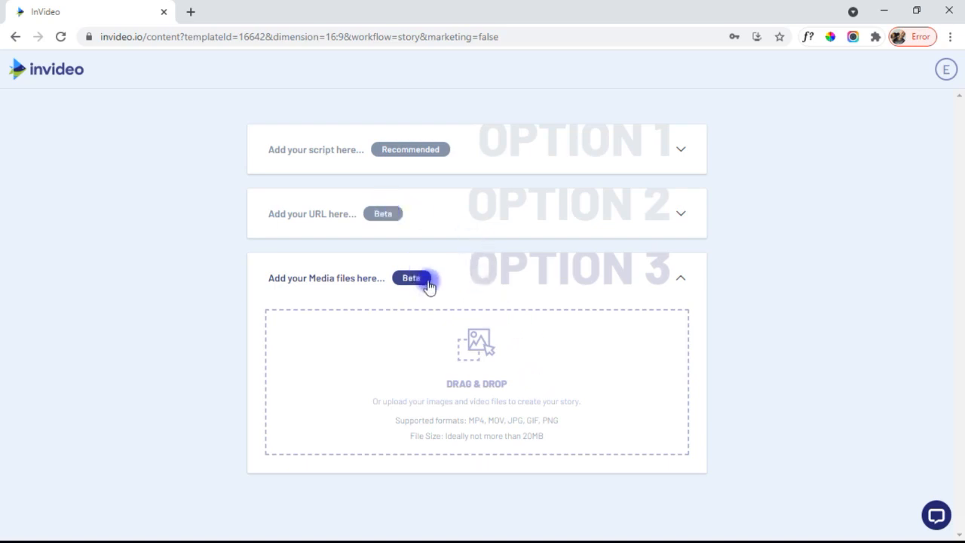
- Submit the Spay and Neuter Event script as a storyboard and load it in the Advanced Editor
{"action": "left_click", "coordinate": [674, 148]}
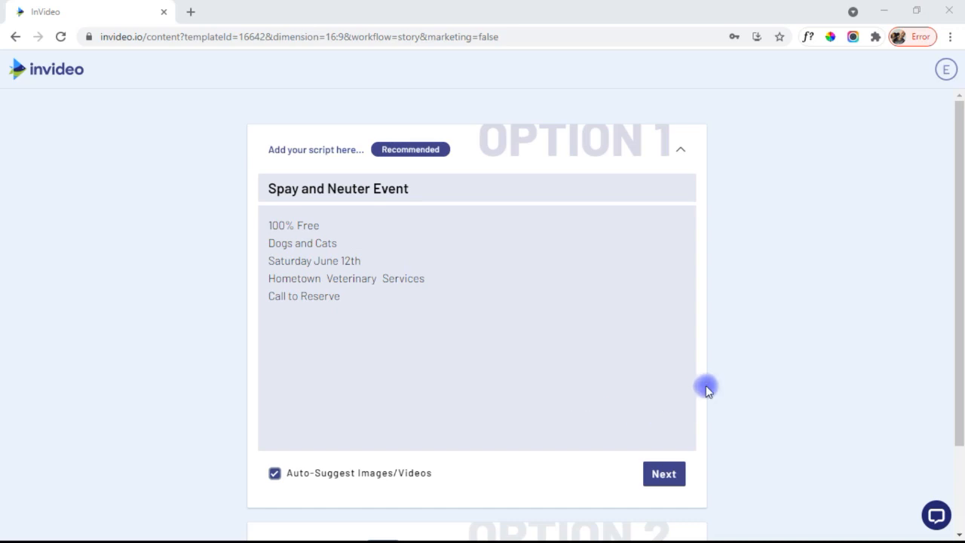
{"action": "left_click", "coordinate": [659, 475]}
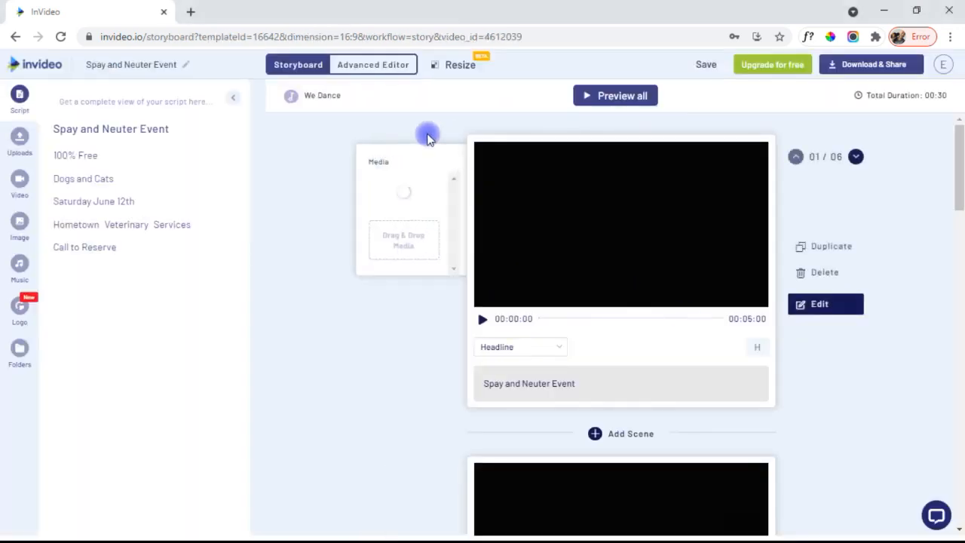
{"action": "left_click", "coordinate": [388, 75]}
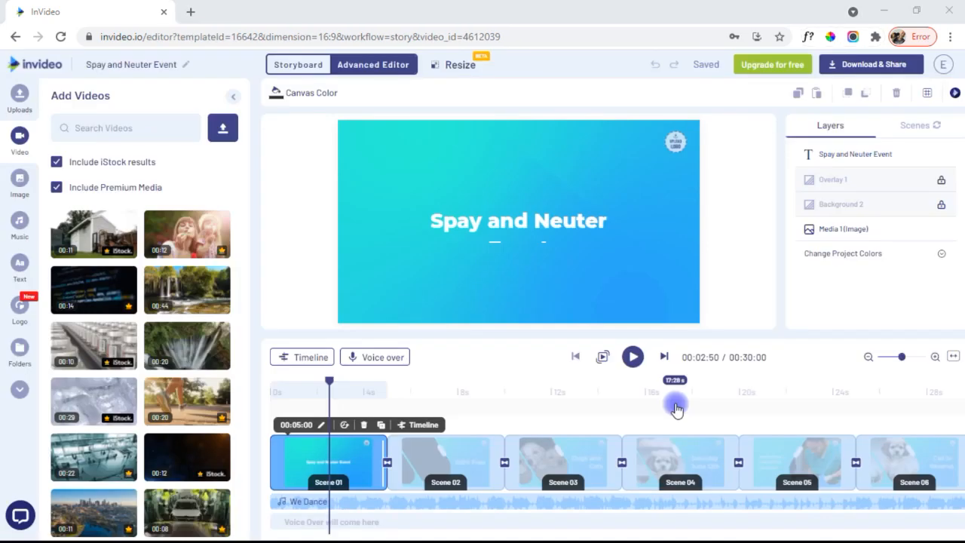
{"action": "left_click", "coordinate": [633, 358]}
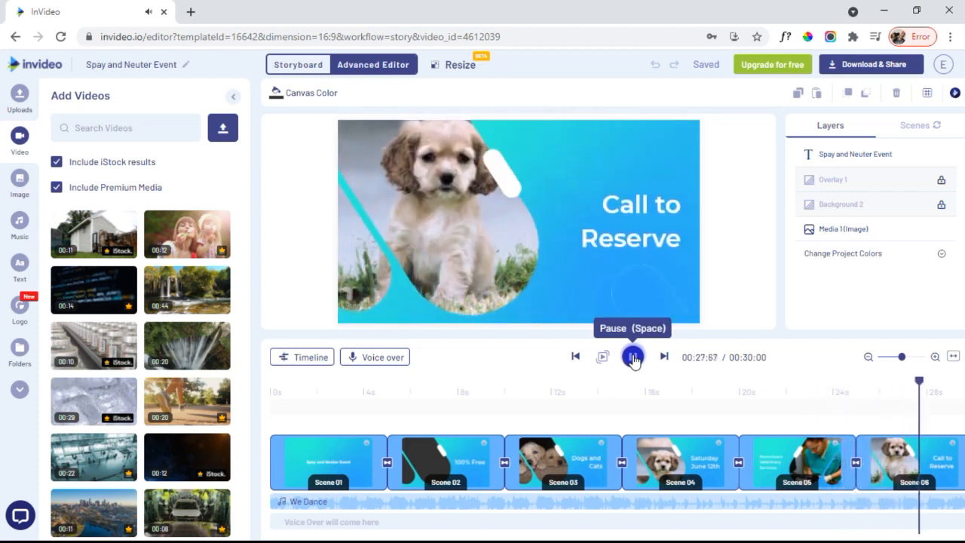
{"action": "left_click", "coordinate": [633, 358]}
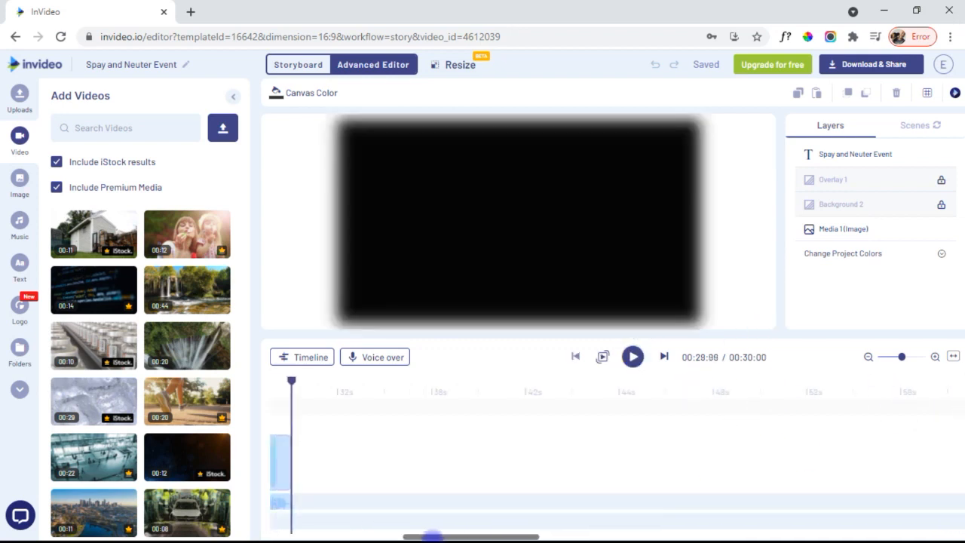
{"action": "left_click_drag", "start_coordinate": [433, 538], "coordinate": [340, 526]}
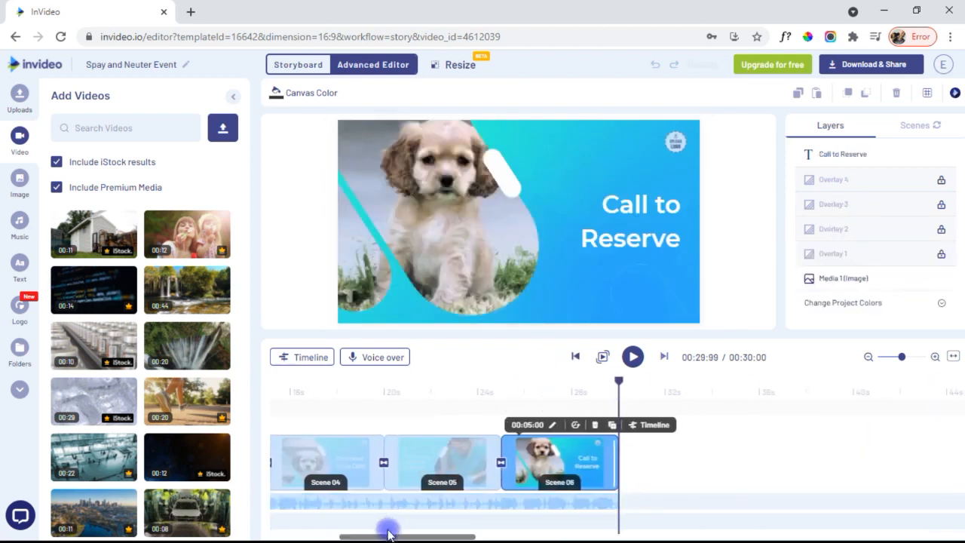
{"action": "left_click_drag", "start_coordinate": [374, 537], "coordinate": [304, 537]}
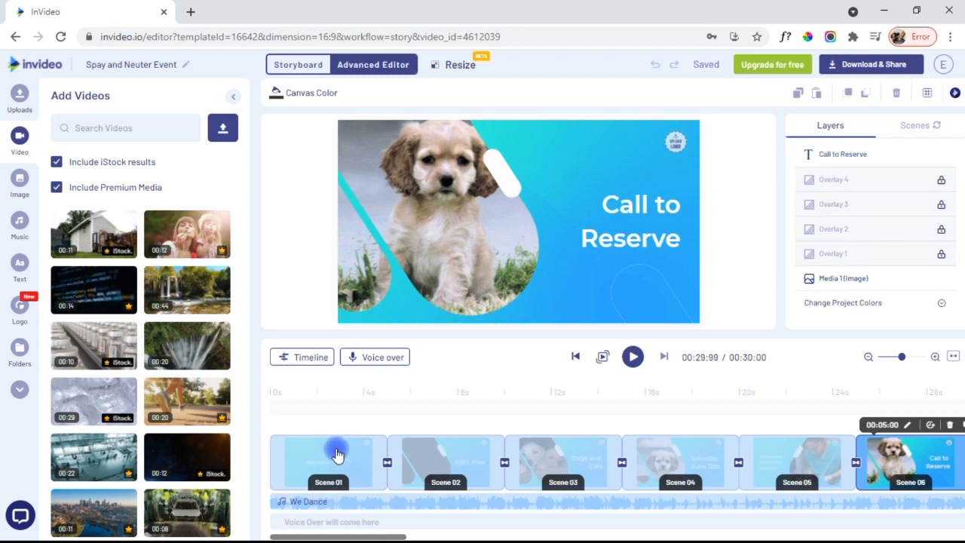